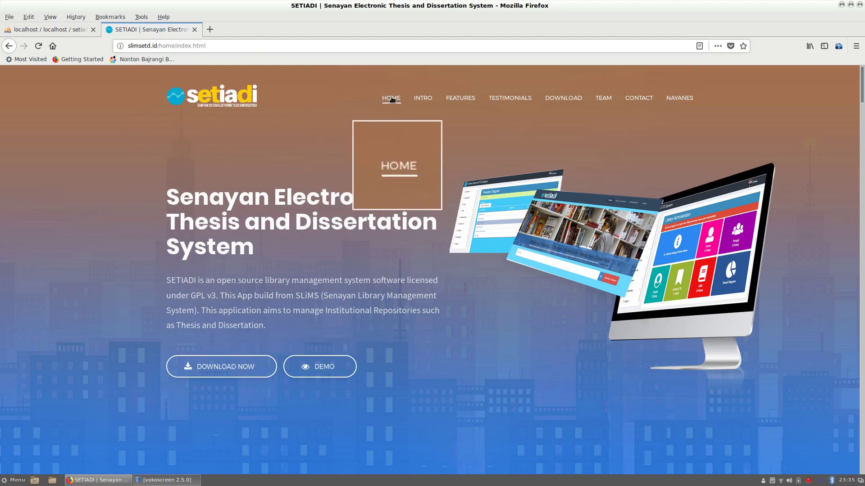
# - Start the SETIADI package download and close the Google Drive warning page
pyautogui.scroll(-3, 455, 193)
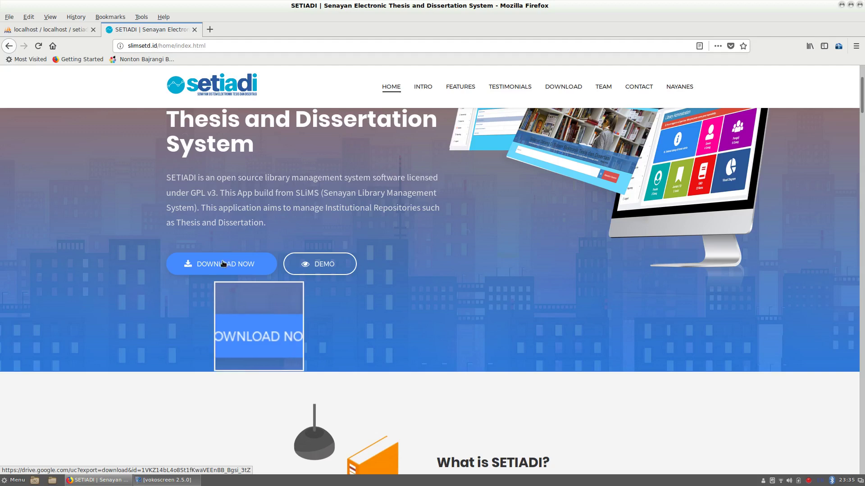
pyautogui.click(223, 264)
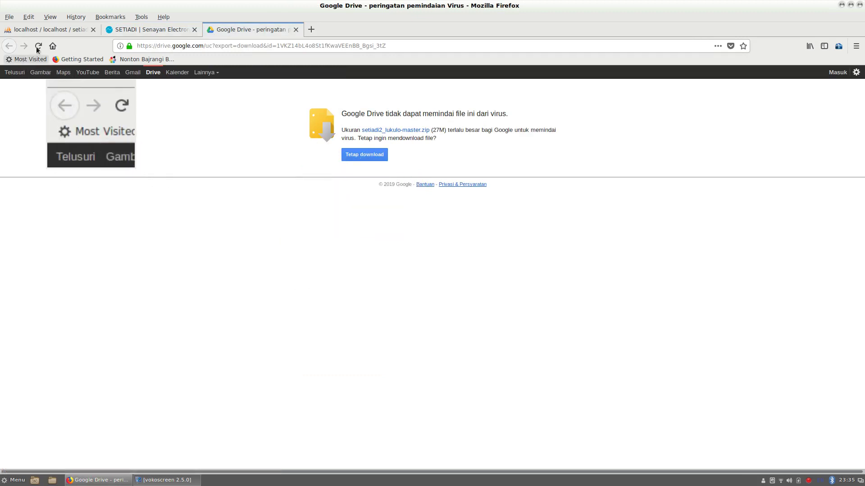
pyautogui.click(295, 29)
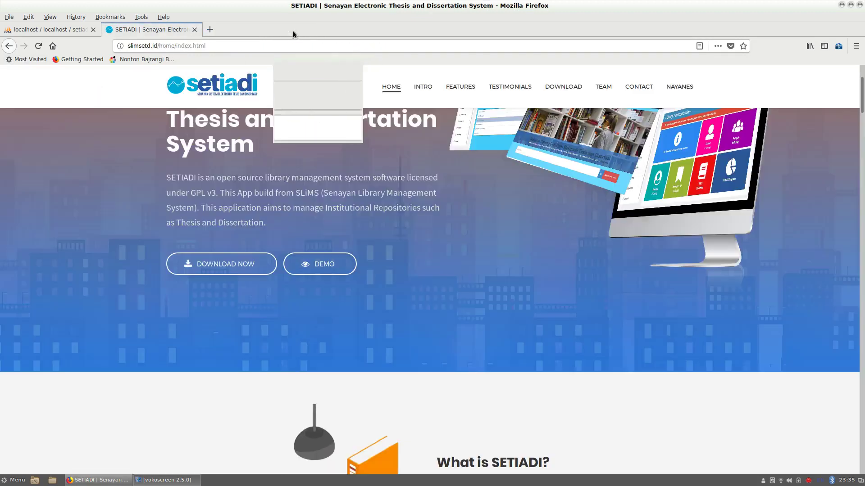
# - Scroll to the Download section and follow the GitHub icon to the repository
pyautogui.scroll(-8, 549, 259)
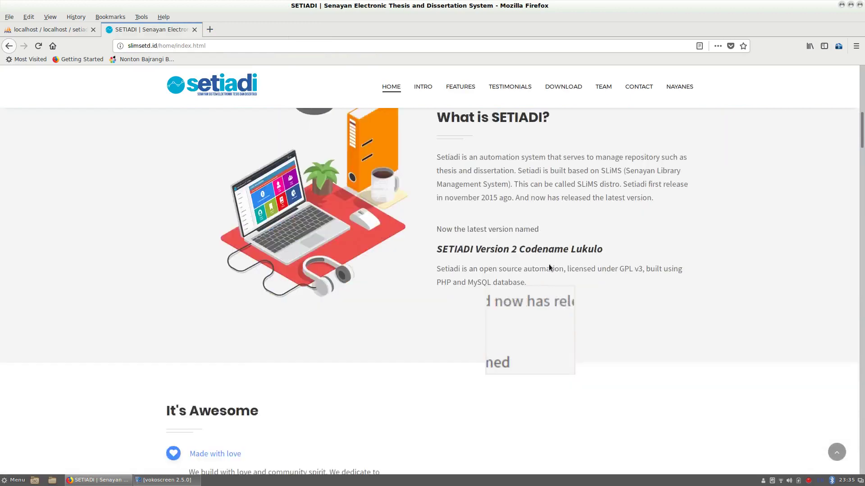
pyautogui.scroll(-15, 549, 263)
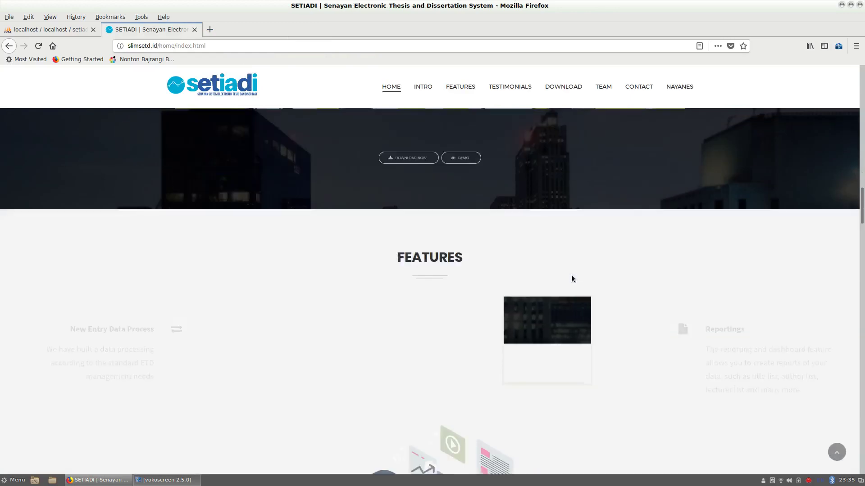
pyautogui.scroll(-20, 571, 278)
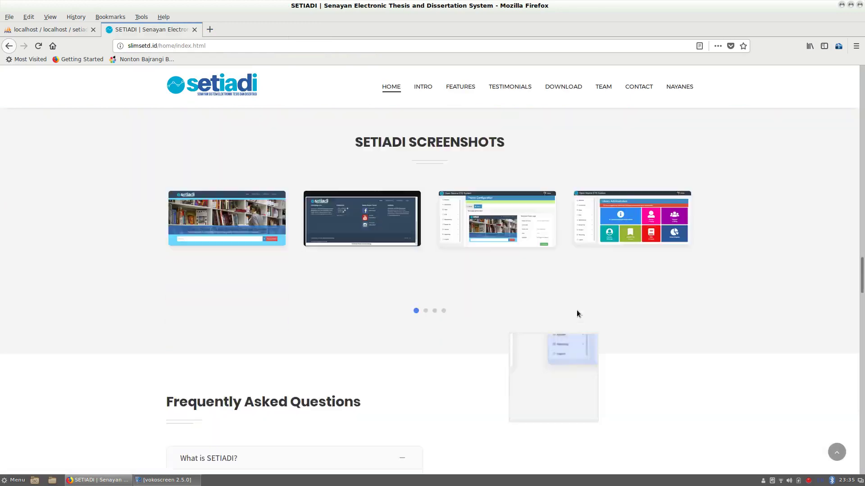
pyautogui.scroll(-10, 577, 315)
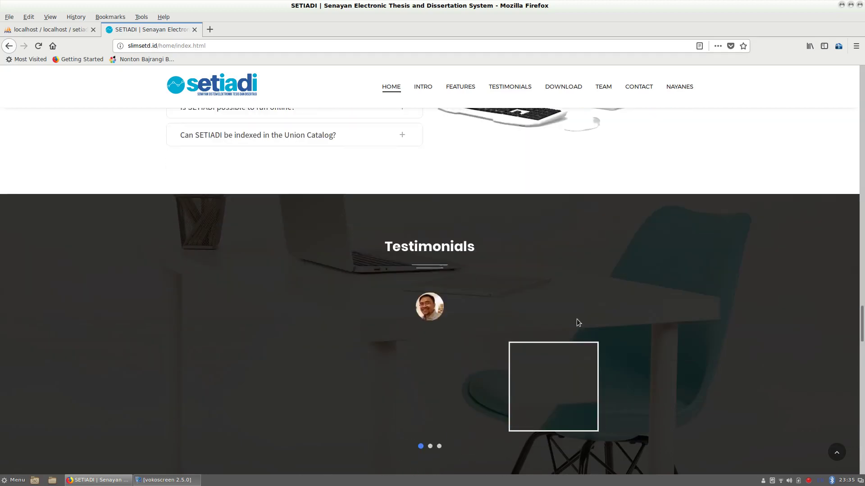
pyautogui.scroll(-9, 577, 323)
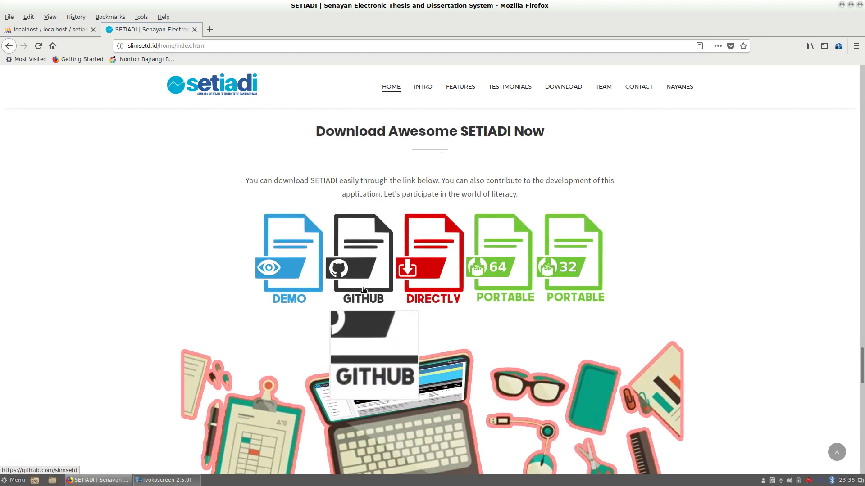
pyautogui.click(367, 267)
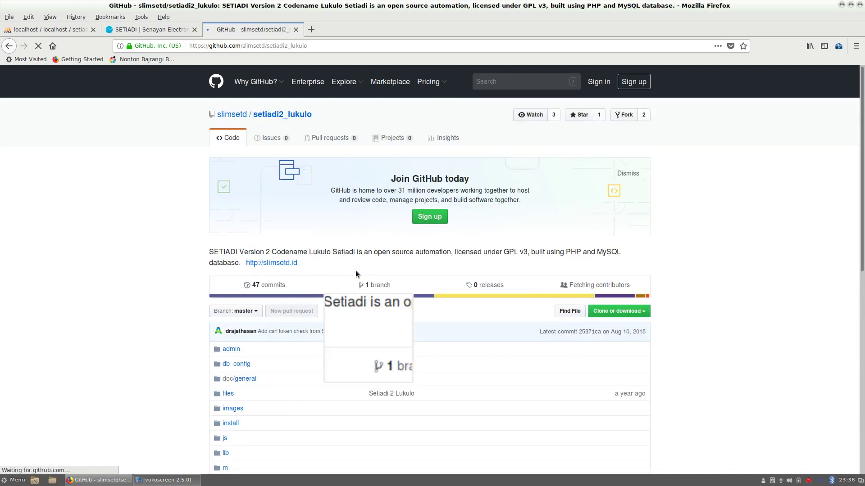
# - Download the repository as setiadi2_lukulo-master.zip via Clone or download > Download ZIP
pyautogui.scroll(-7, 453, 314)
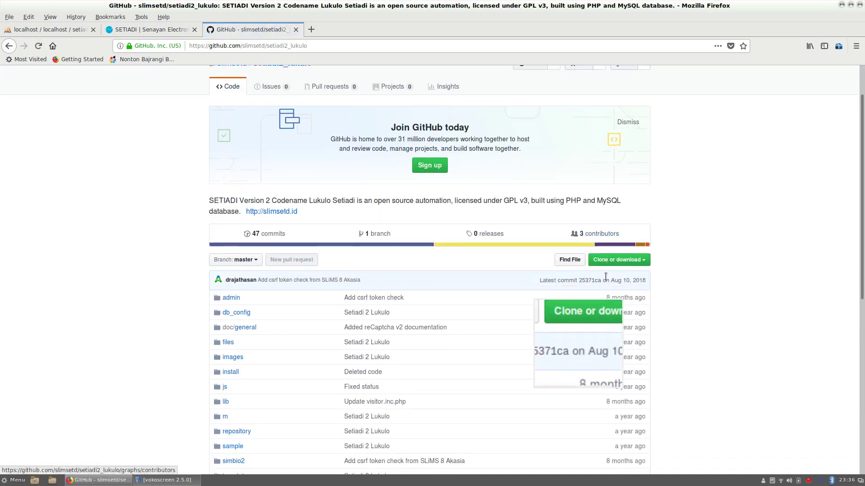
pyautogui.scroll(-2, 419, 315)
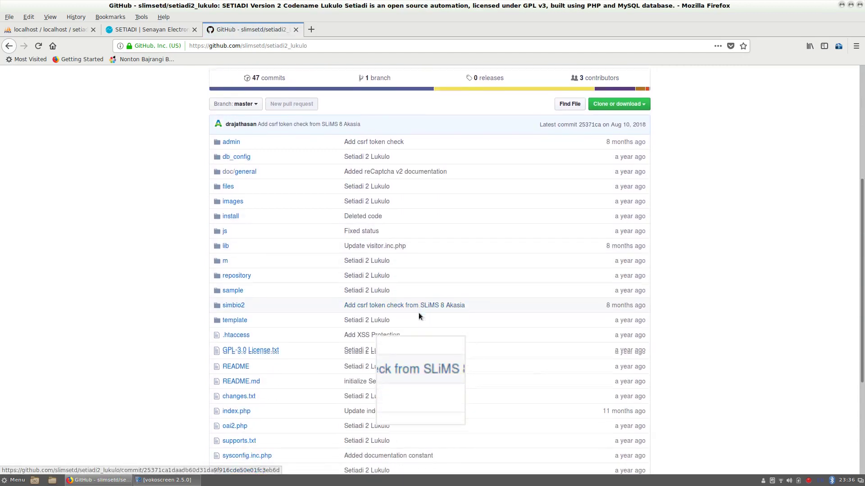
pyautogui.scroll(-5, 431, 308)
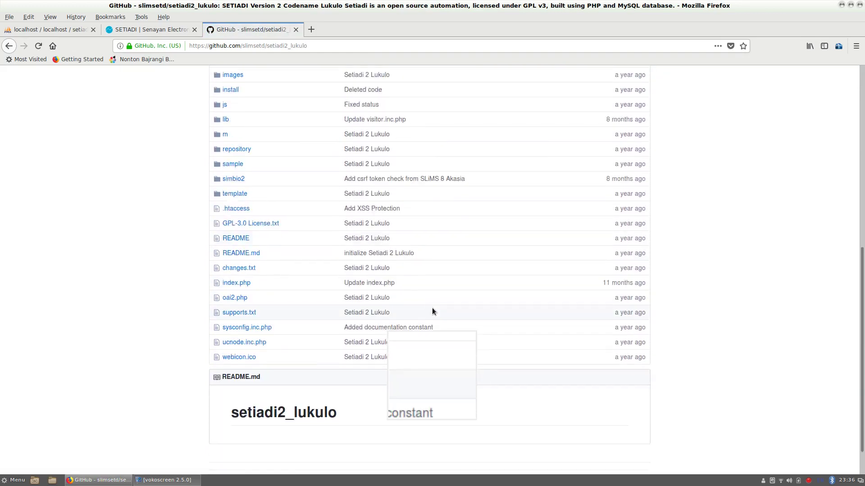
pyautogui.scroll(4, 518, 292)
pyautogui.scroll(5, 541, 293)
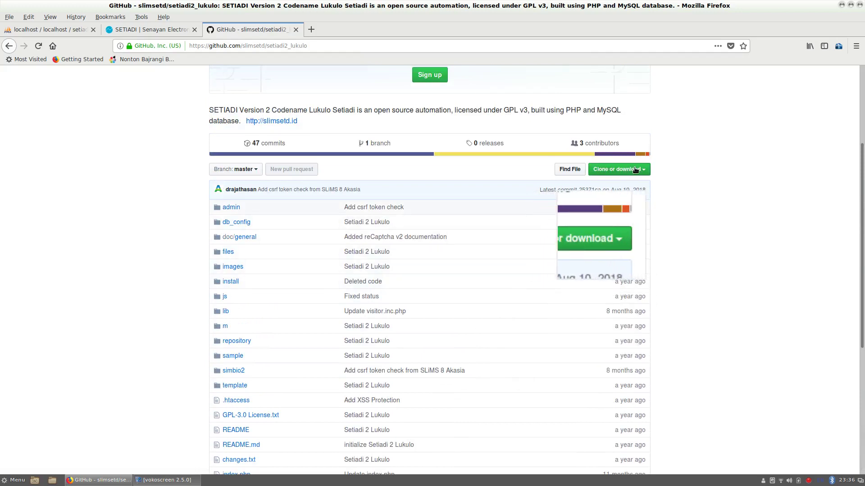
pyautogui.click(636, 170)
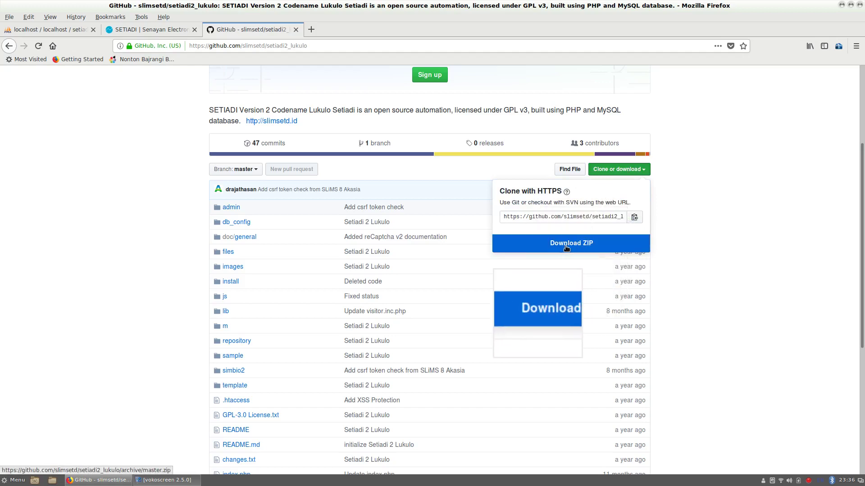
pyautogui.click(571, 247)
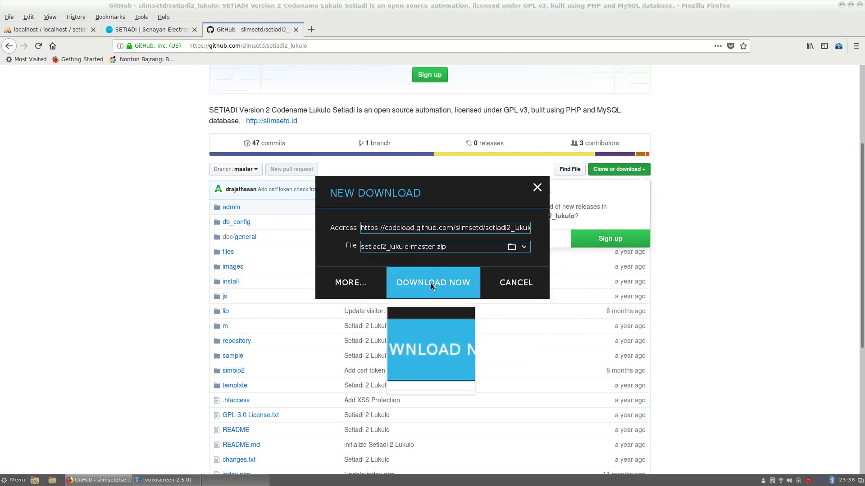
pyautogui.click(431, 283)
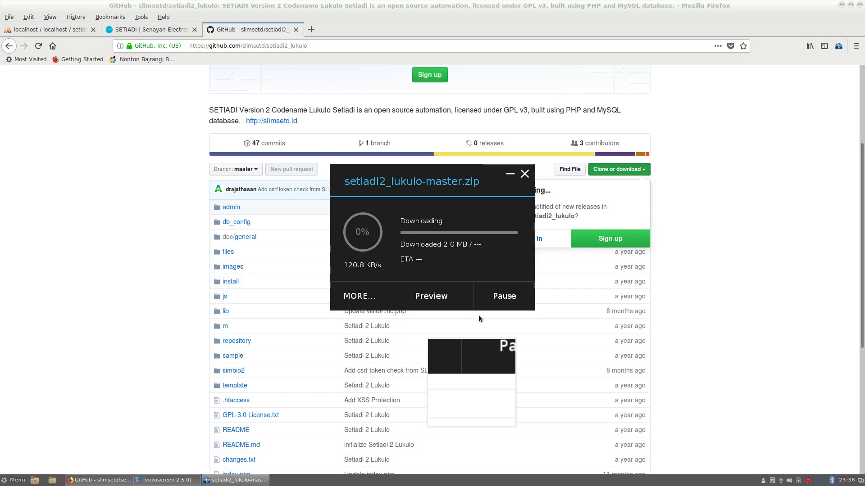
# - In the setiadi database's Privileges tab, begin adding a new user account and choose its host
pyautogui.click(145, 32)
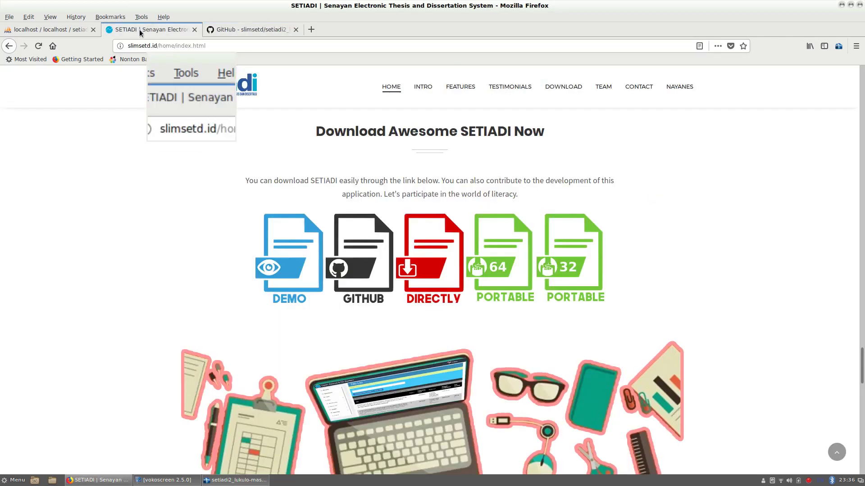
pyautogui.click(48, 29)
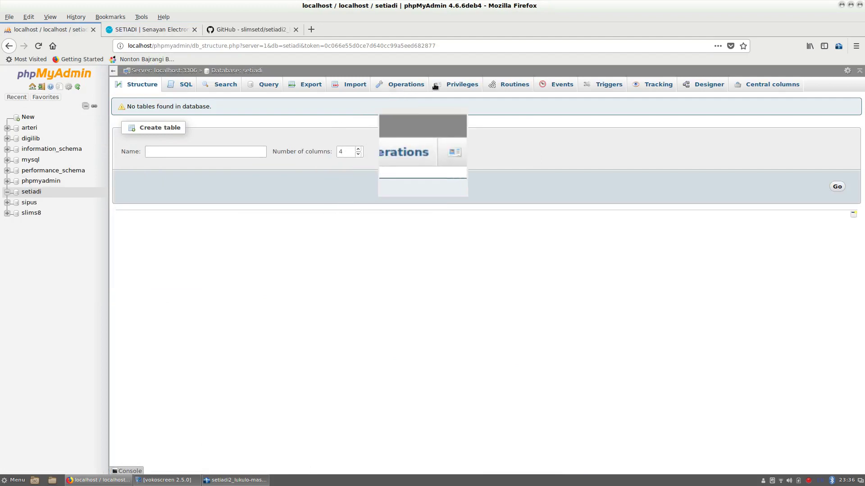
pyautogui.click(460, 84)
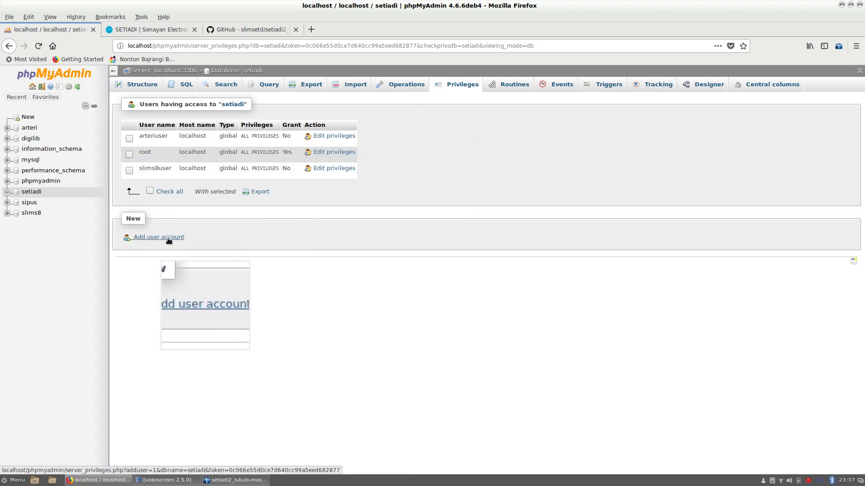
pyautogui.click(164, 241)
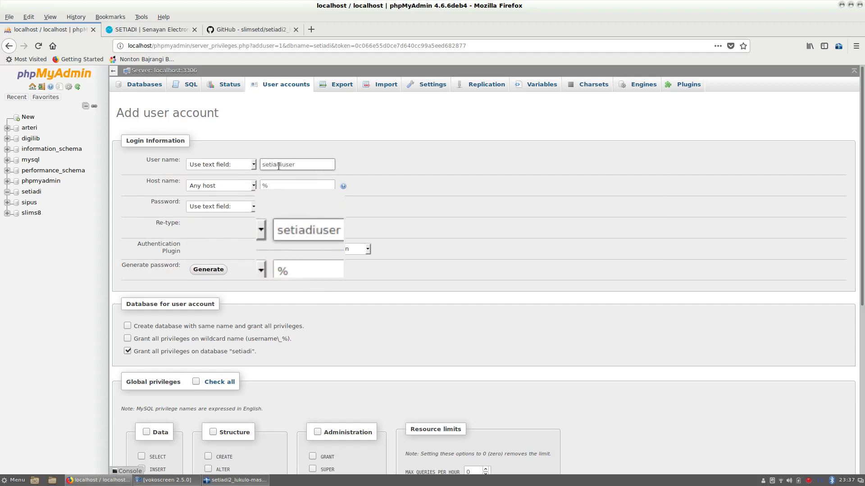
pyautogui.click(232, 188)
# - Set the account's host to localhost and enter and confirm its password
pyautogui.click(225, 197)
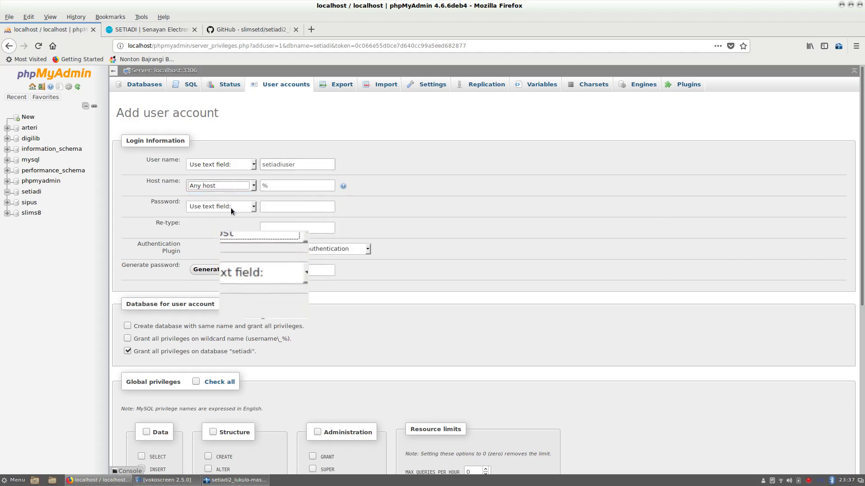
pyautogui.click(241, 187)
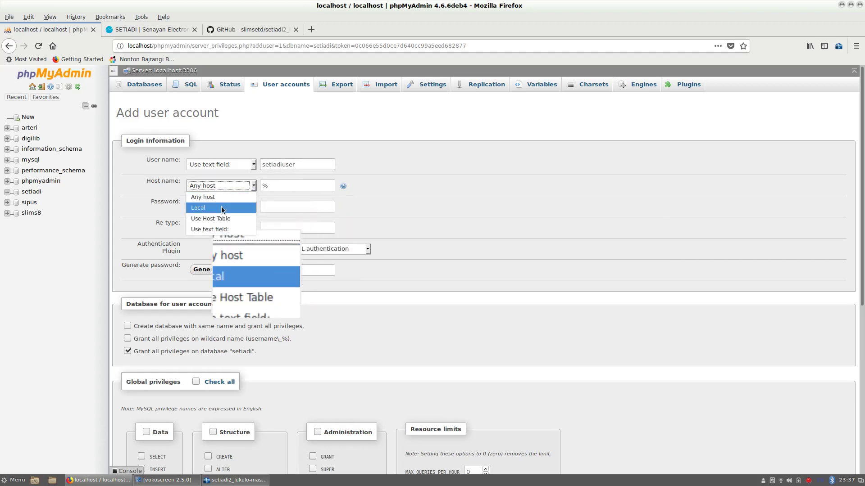
pyautogui.click(203, 209)
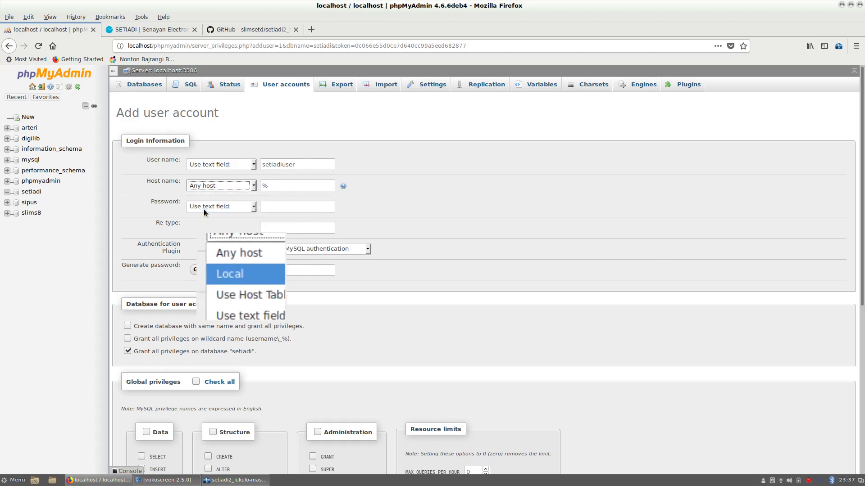
pyautogui.click(267, 206)
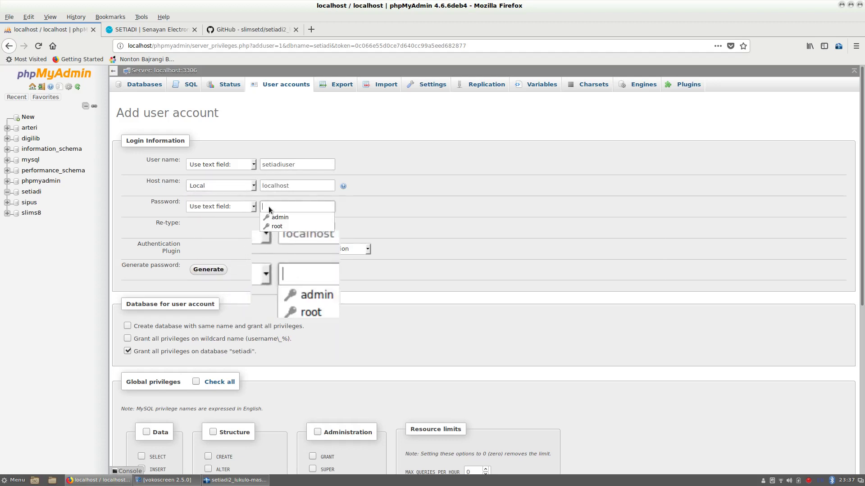
pyautogui.write('set')
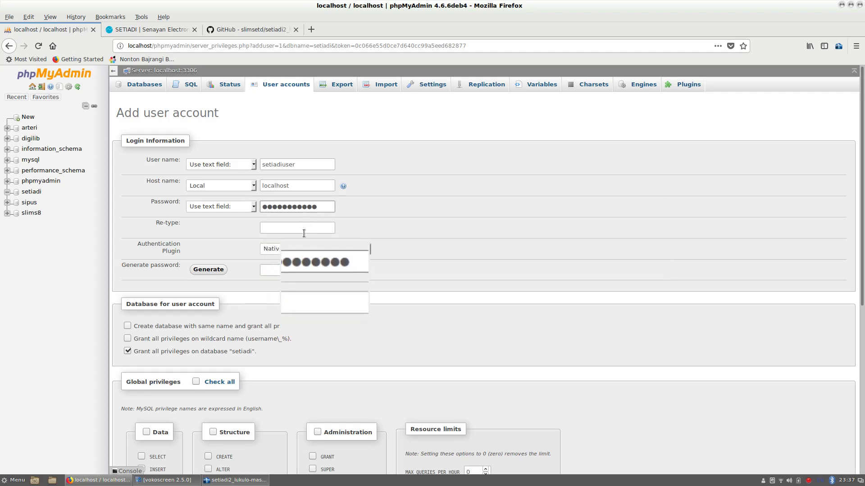
pyautogui.click(279, 227)
pyautogui.write('s')
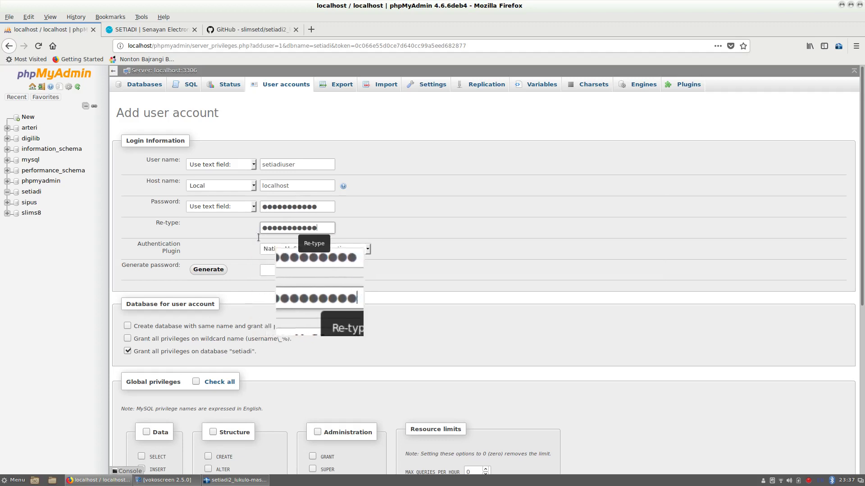
# - Grant all global privileges except GRANT, create the account, and decline saving the login
pyautogui.scroll(-1, 167, 359)
pyautogui.scroll(-3, 193, 349)
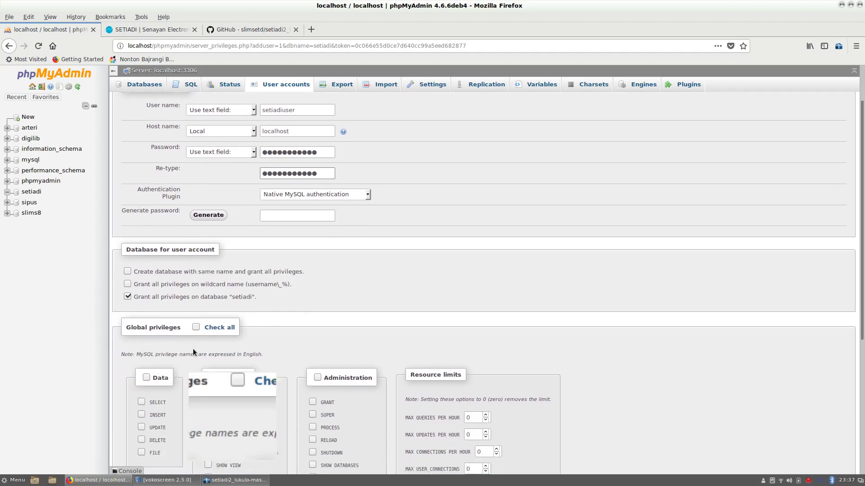
pyautogui.click(196, 279)
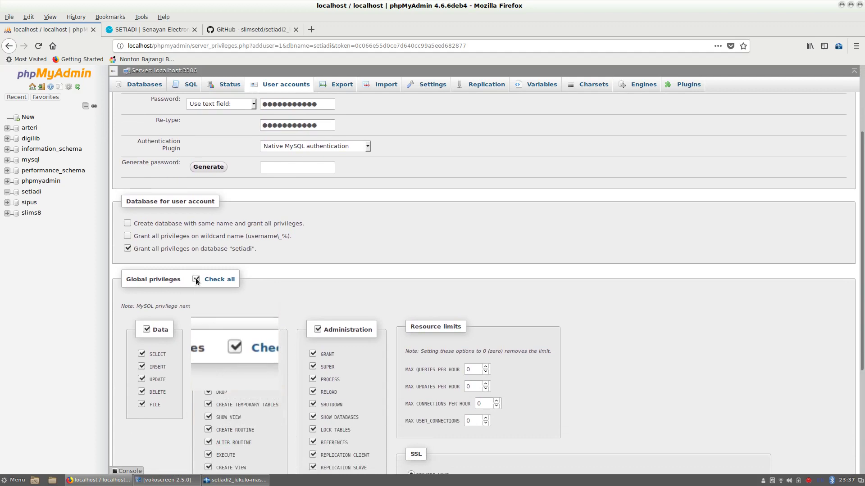
pyautogui.click(313, 354)
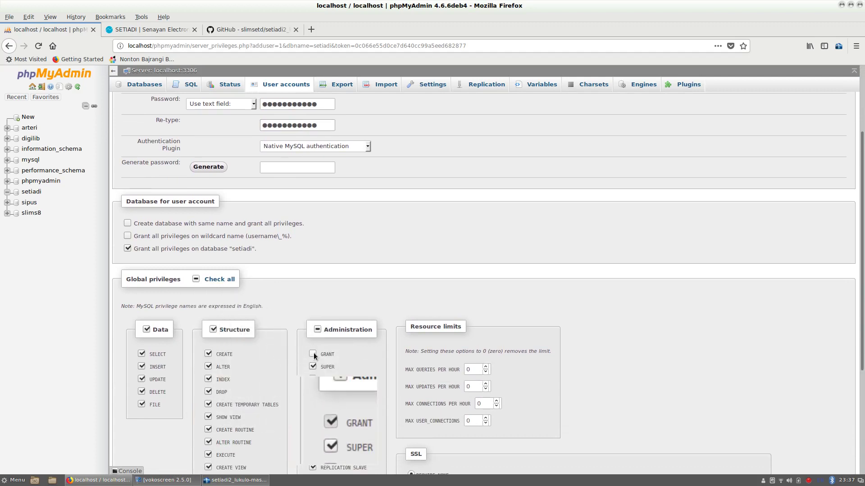
pyautogui.scroll(-6, 500, 329)
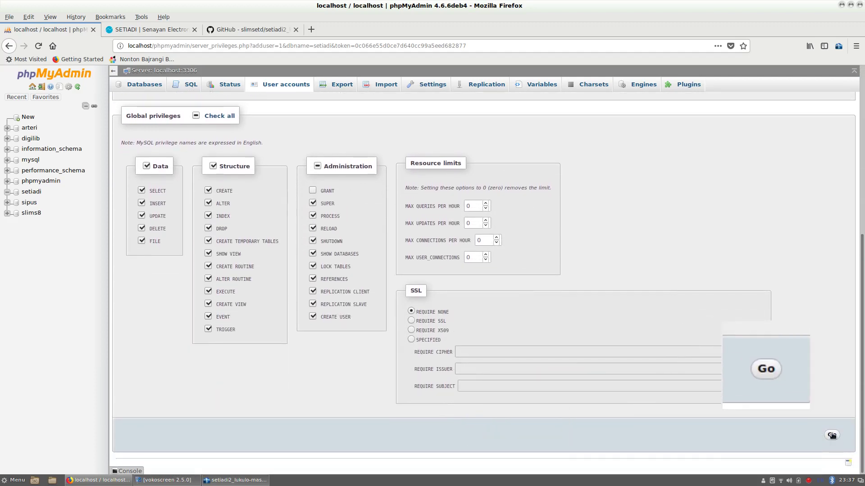
pyautogui.click(831, 435)
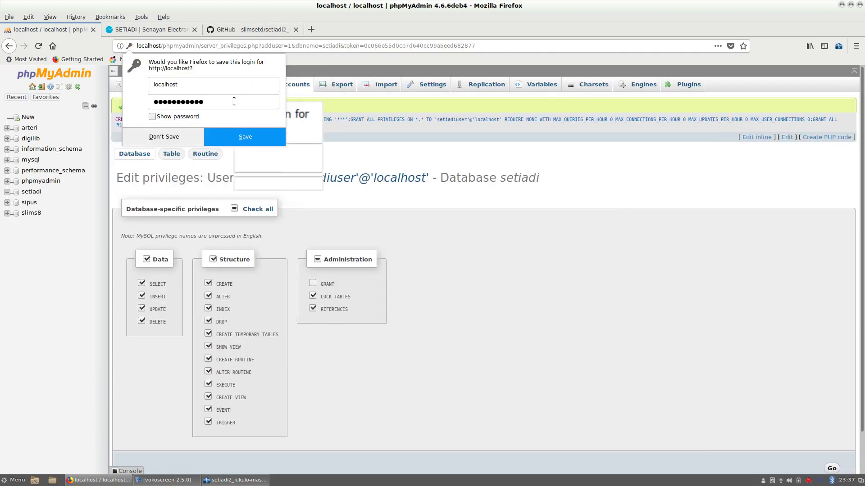
pyautogui.click(164, 137)
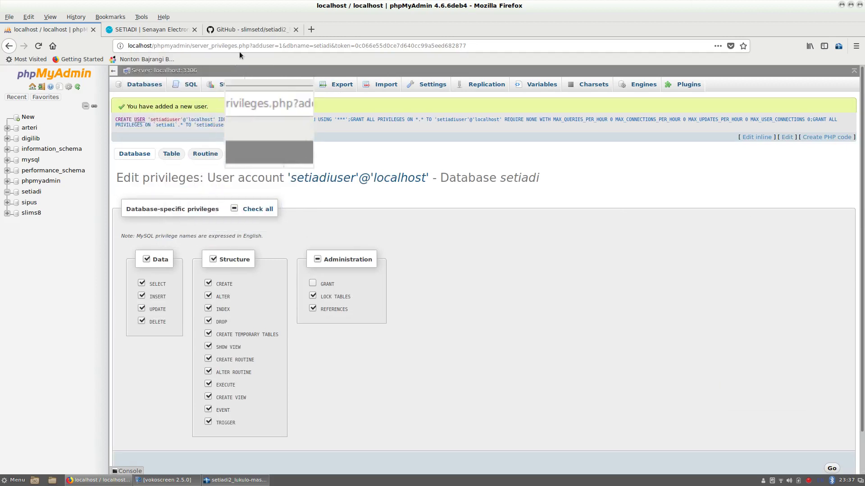
pyautogui.click(221, 480)
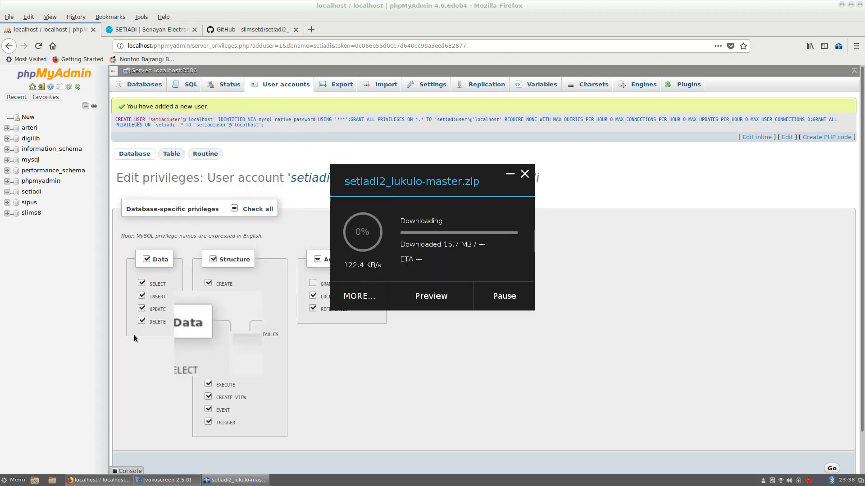
# - Launch a terminal from the applications menu
pyautogui.click(9, 480)
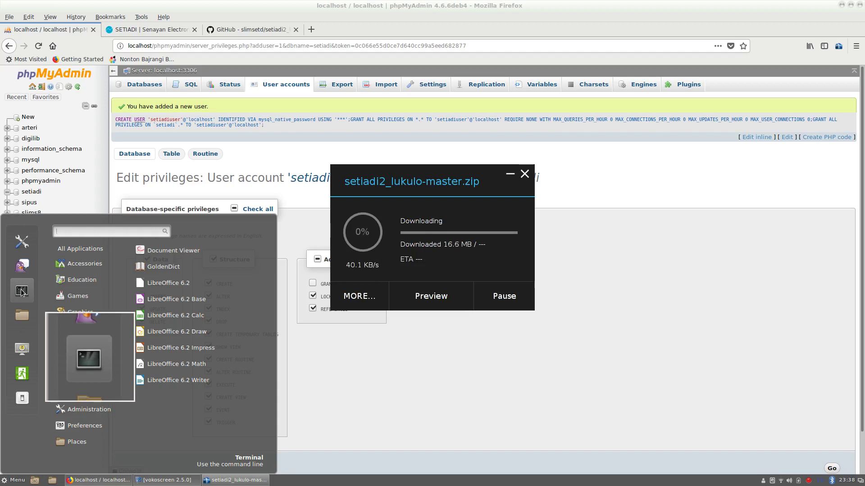
pyautogui.click(22, 292)
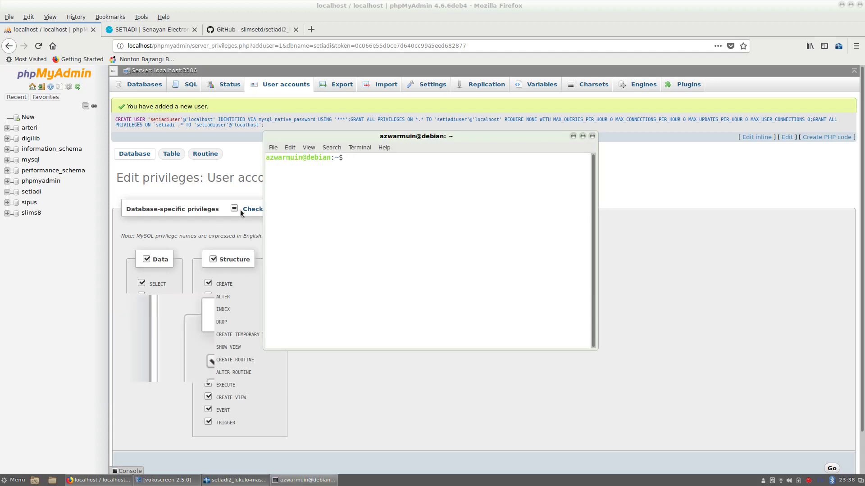
# - Switch to the root account with su and the root password
pyautogui.click(349, 147)
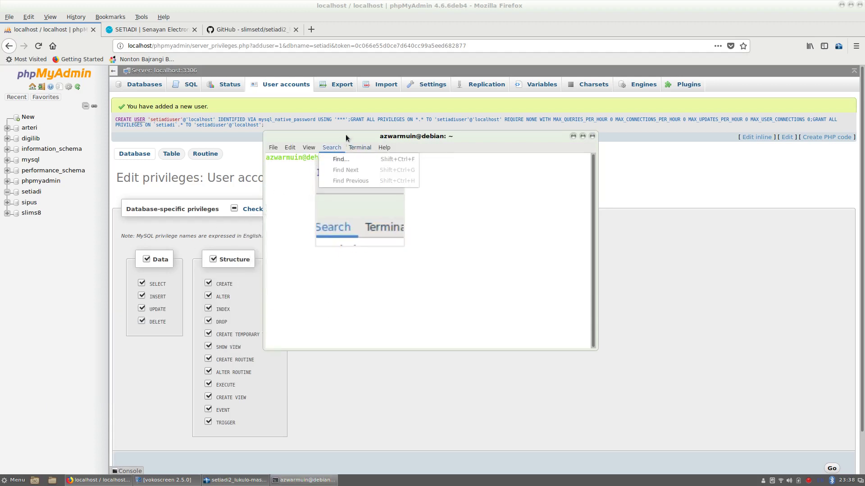
pyautogui.click(349, 142)
pyautogui.moveTo(348, 142); pyautogui.dragTo(565, 133)
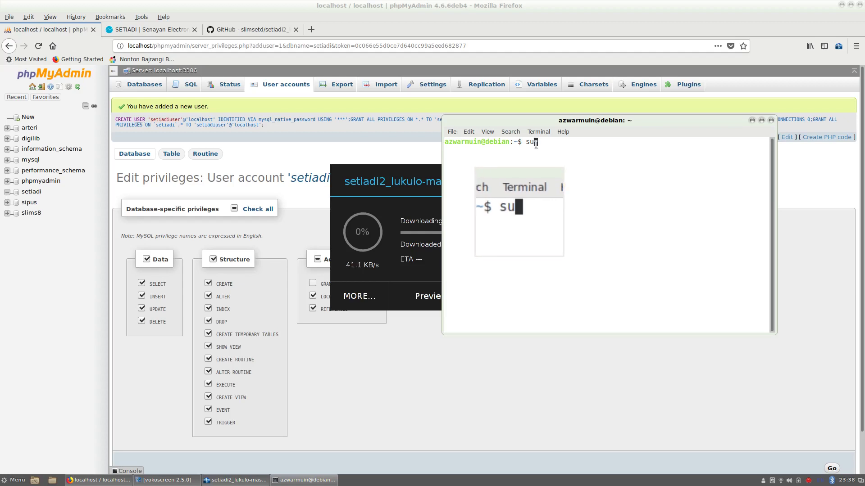
pyautogui.press('Return')
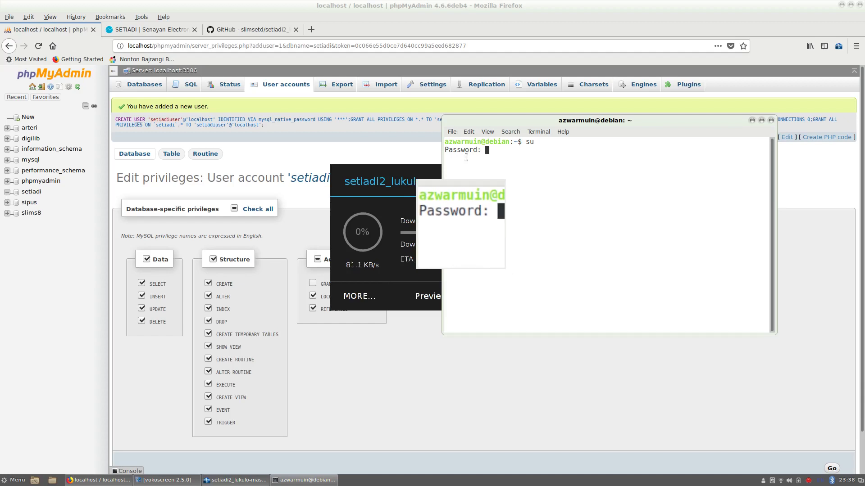
pyautogui.press('Return')
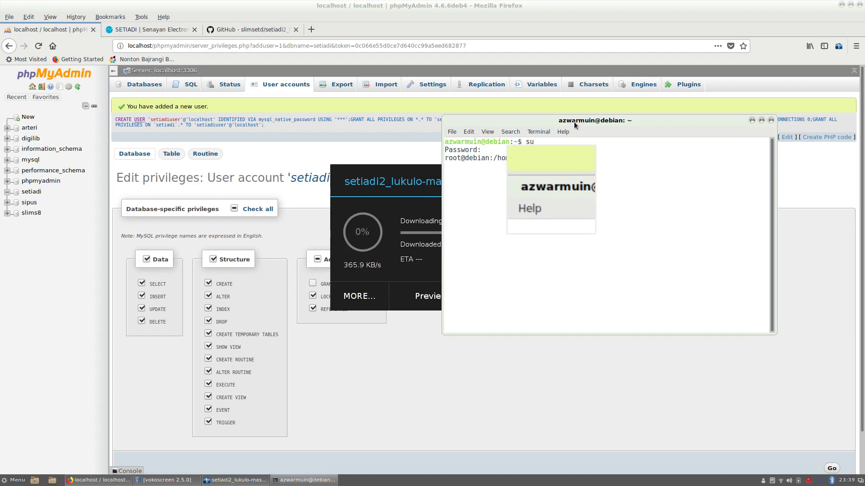
# - Arrange the terminal and download progress windows side by side
pyautogui.moveTo(571, 121); pyautogui.dragTo(665, 115)
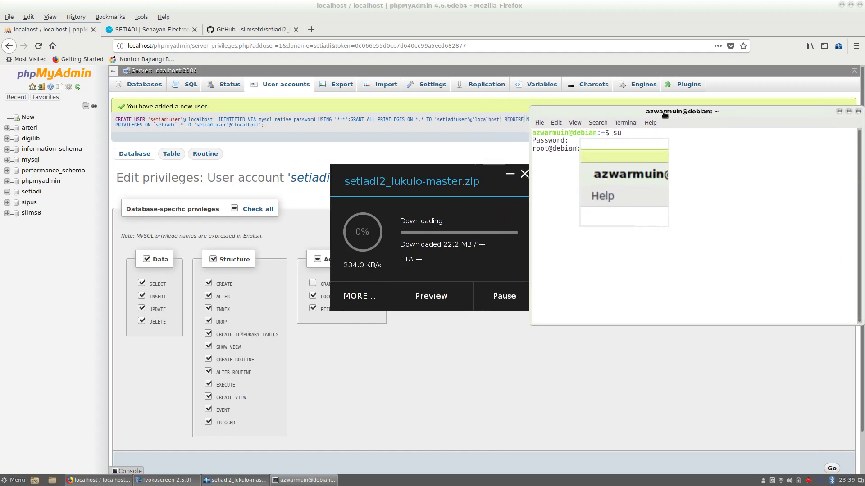
pyautogui.moveTo(449, 169); pyautogui.dragTo(371, 170)
pyautogui.moveTo(647, 110); pyautogui.dragTo(544, 100)
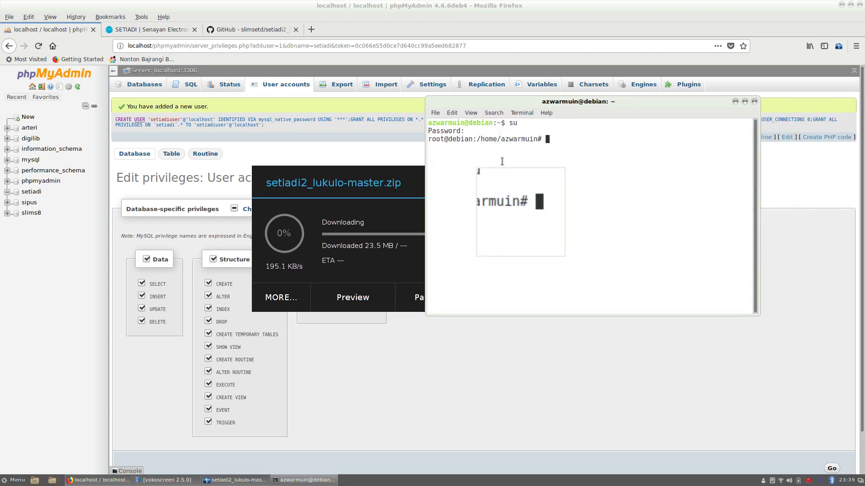
pyautogui.moveTo(412, 182); pyautogui.dragTo(367, 188)
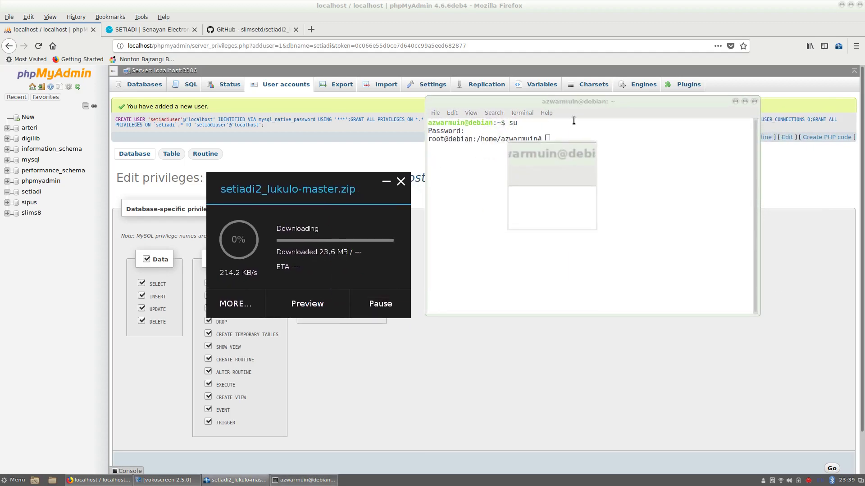
# - Change into the Downloads folder after a failed cd Download attempt
pyautogui.click(548, 136)
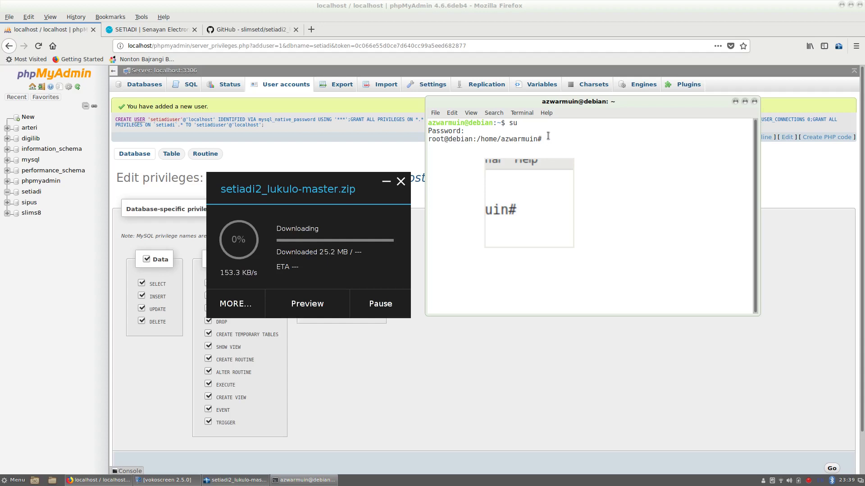
pyautogui.write('d ')
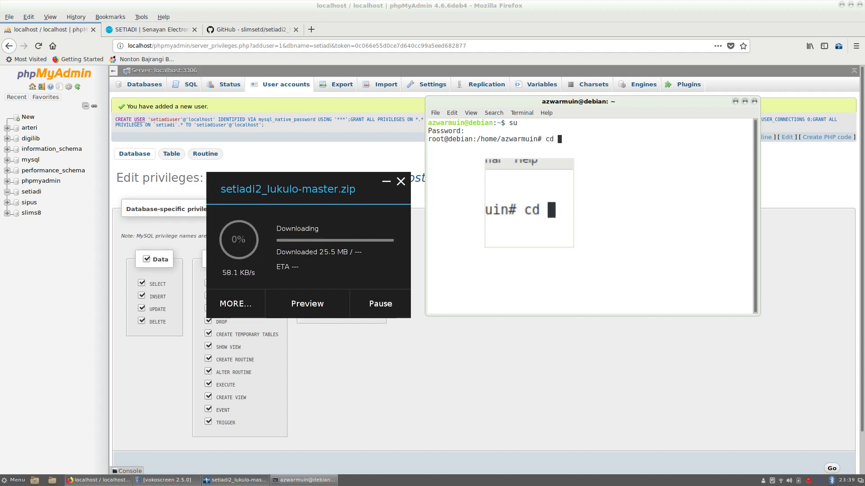
pyautogui.write('Do')
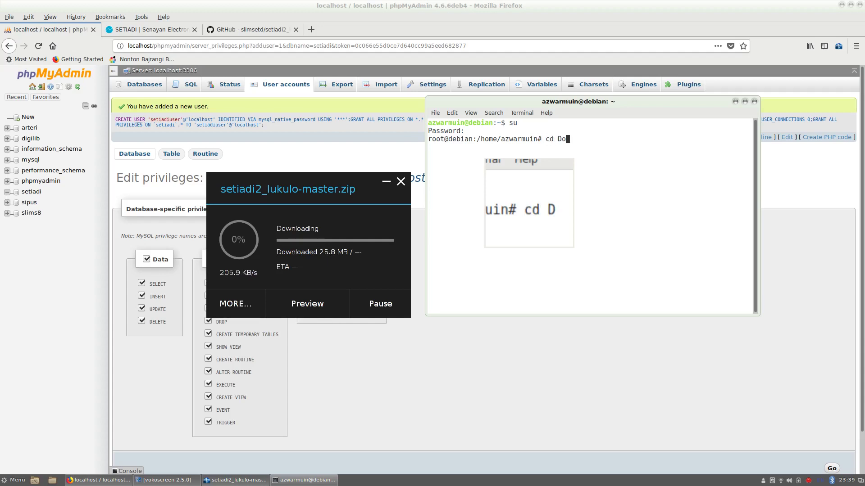
pyautogui.write('wnl')
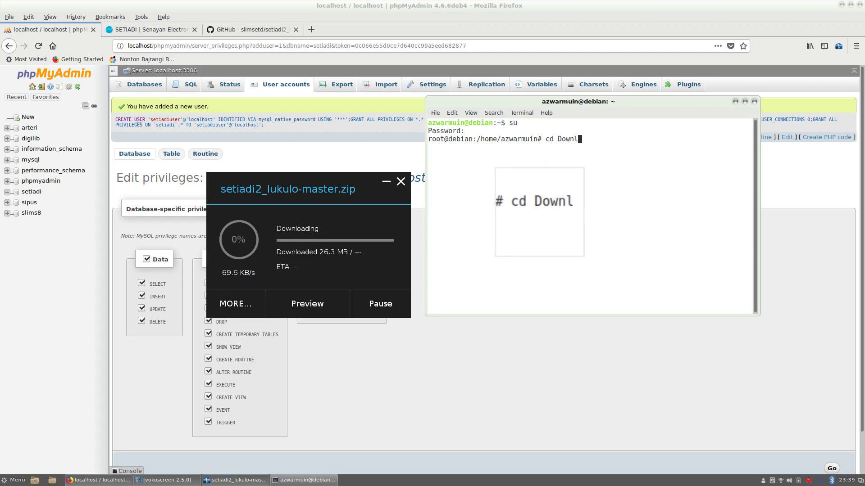
pyautogui.write('oad')
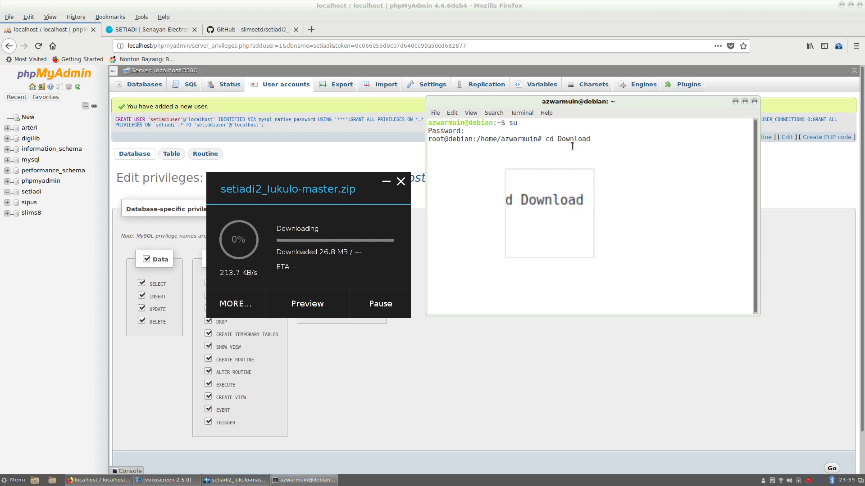
pyautogui.press('Return')
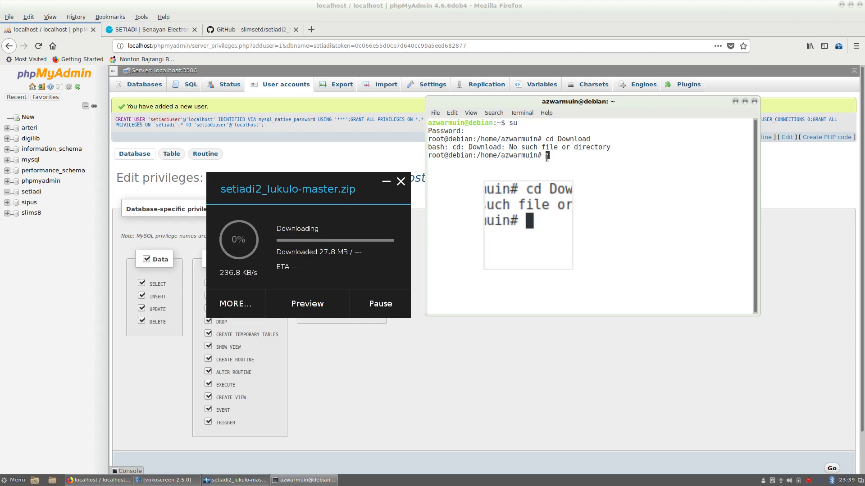
pyautogui.write('cd D')
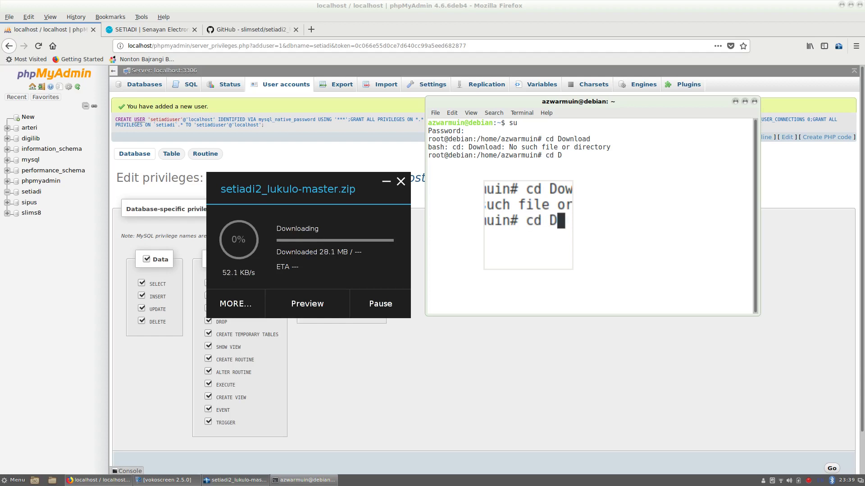
pyautogui.write('ownloads/')
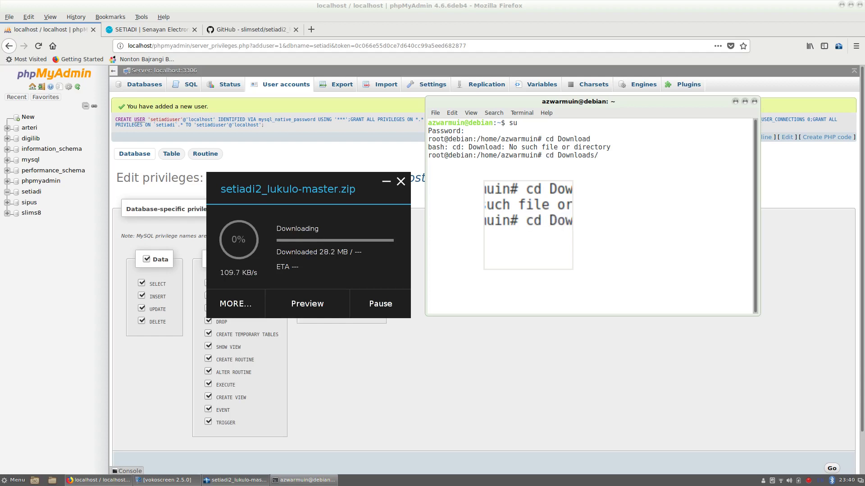
pyautogui.press('Return')
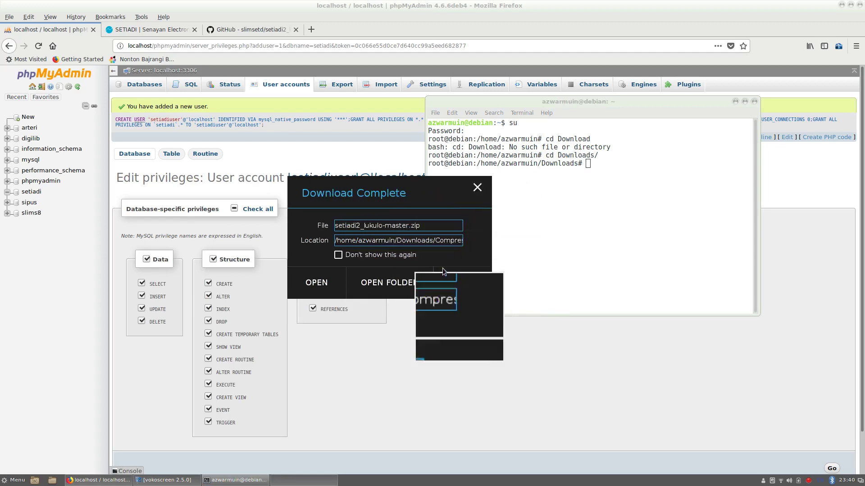
# - Extract setiadi2_lukulo-master.zip here in Downloads/Compressed and select the new folder
pyautogui.click(392, 283)
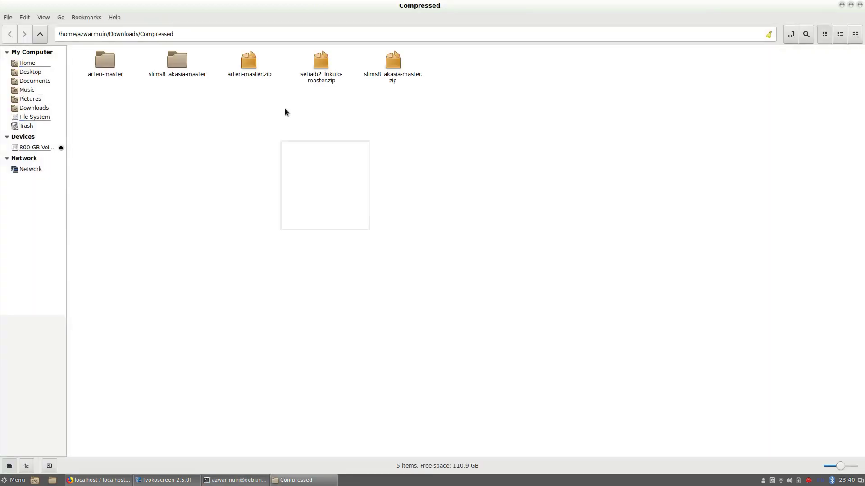
pyautogui.click(250, 67)
pyautogui.click(319, 78)
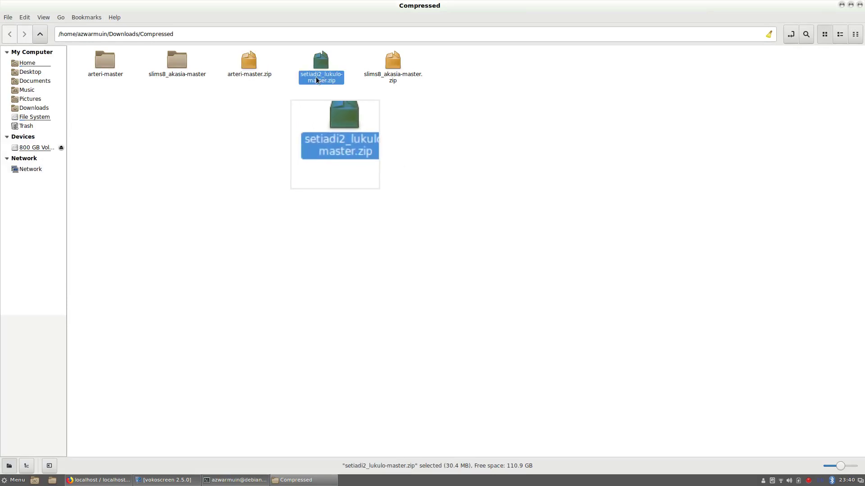
pyautogui.rightClick(322, 80)
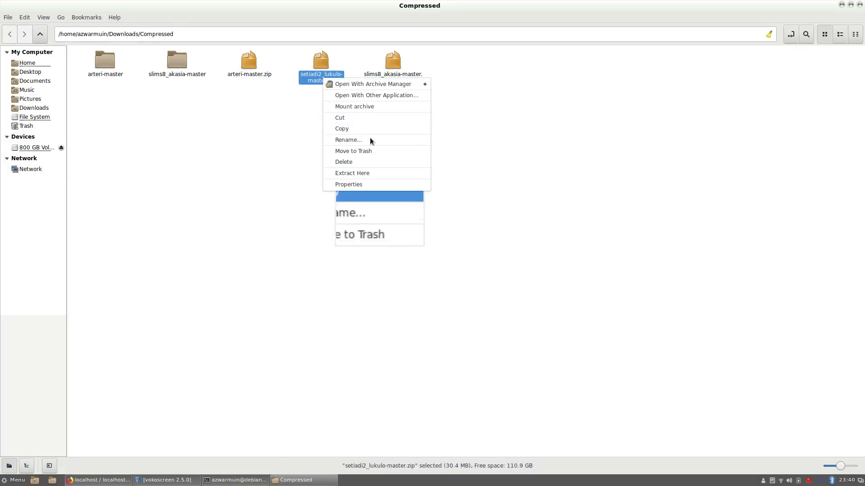
pyautogui.click(352, 175)
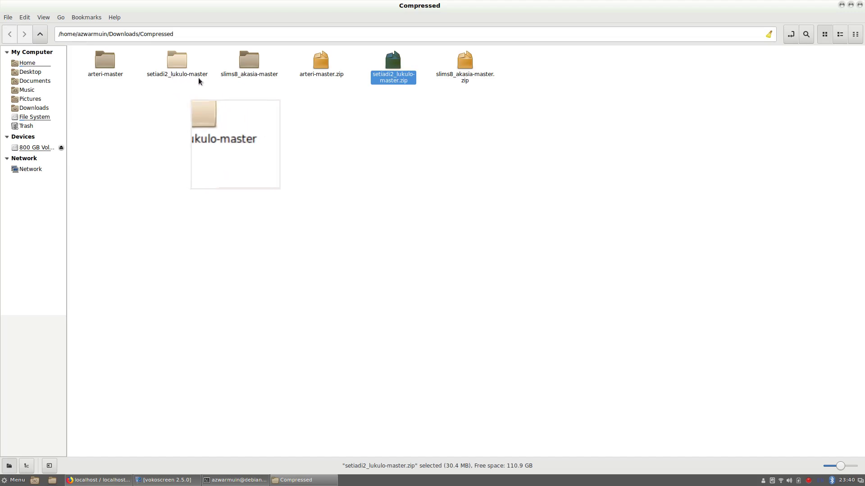
pyautogui.click(180, 73)
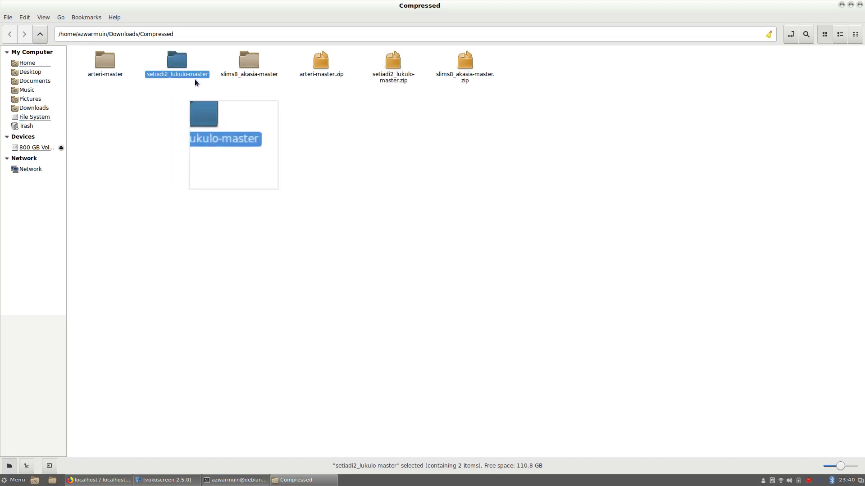
# - Move into the Compressed folder and list its contents
pyautogui.click(225, 482)
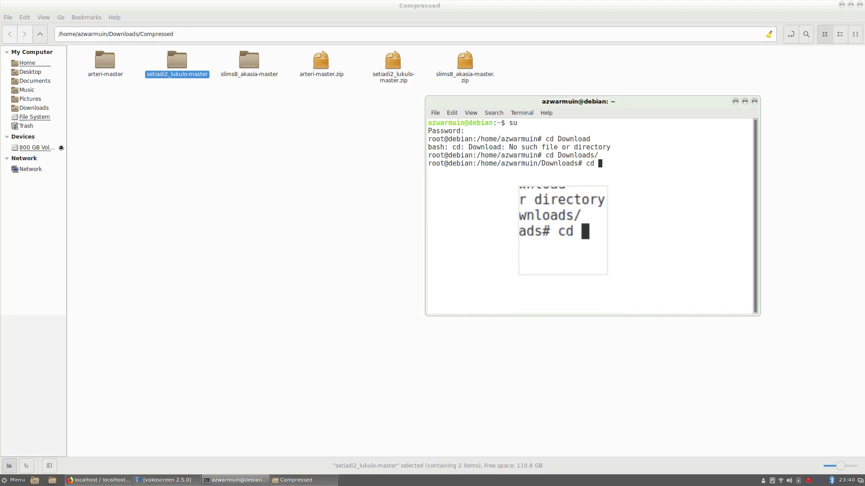
pyautogui.write('Comp')
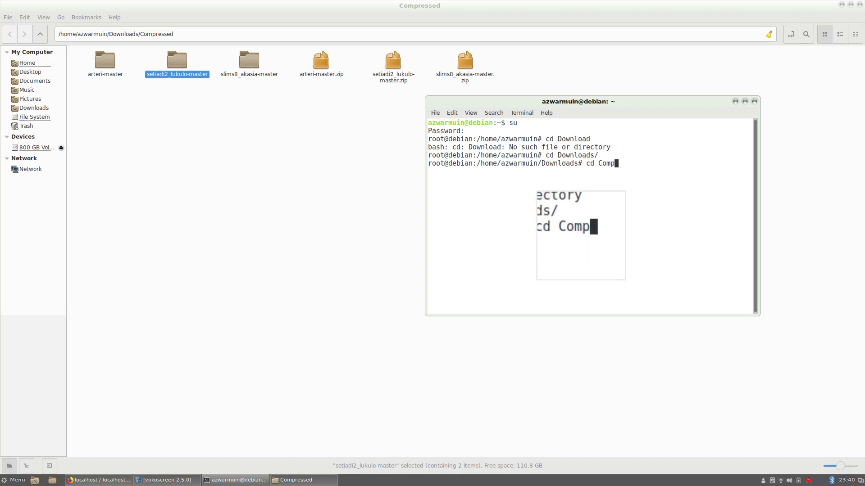
pyautogui.press('Tab')
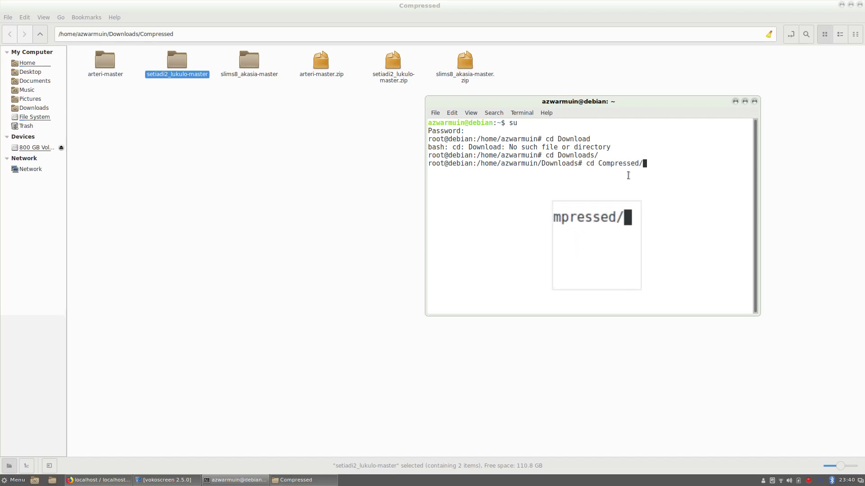
pyautogui.press('Return')
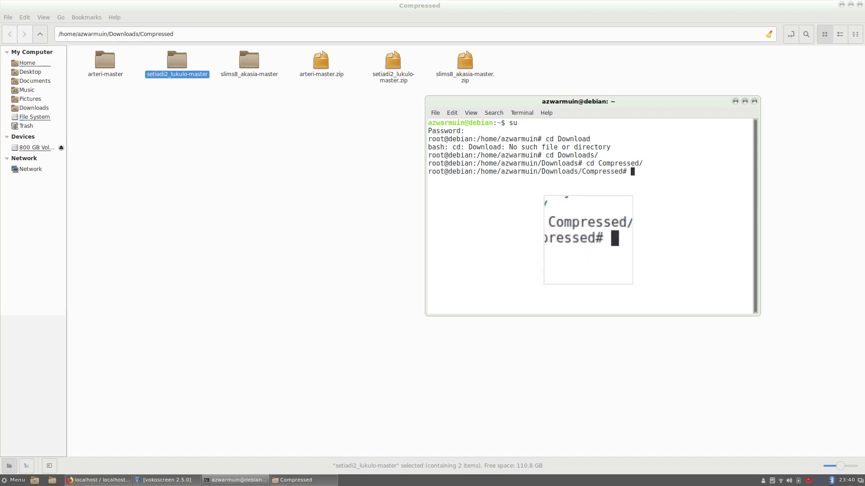
pyautogui.write('ls')
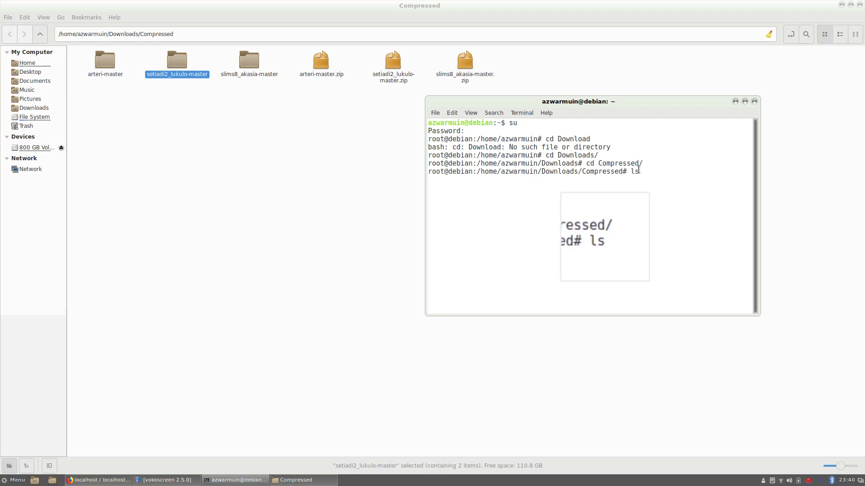
pyautogui.press('Return')
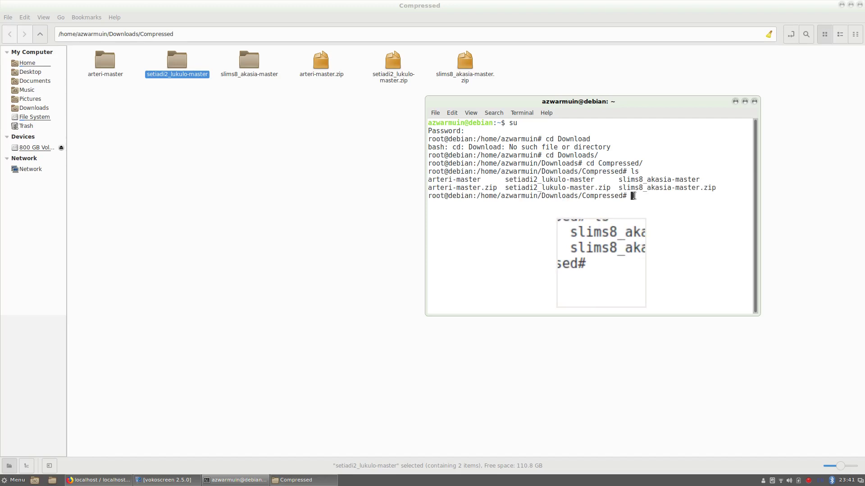
# - Copy setiadi2_lukulo-master recursively into /var/www/html/ with cp -r
pyautogui.write('cp -r ')
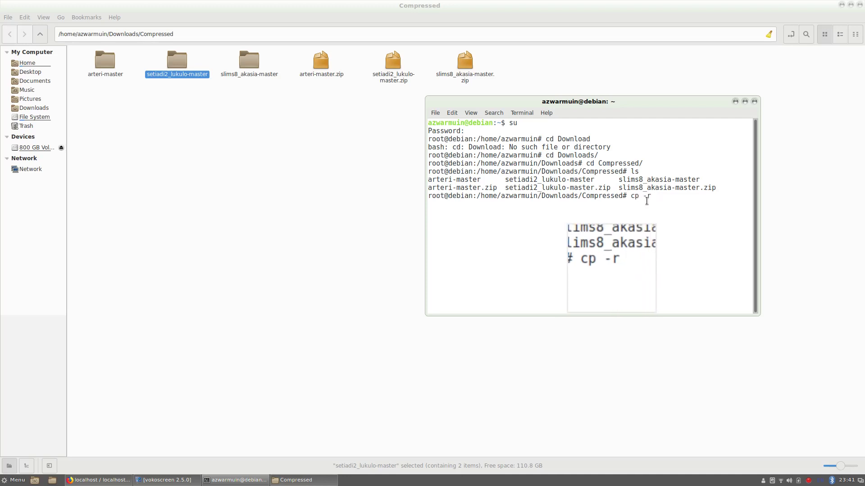
pyautogui.write('se')
pyautogui.press('Tab')
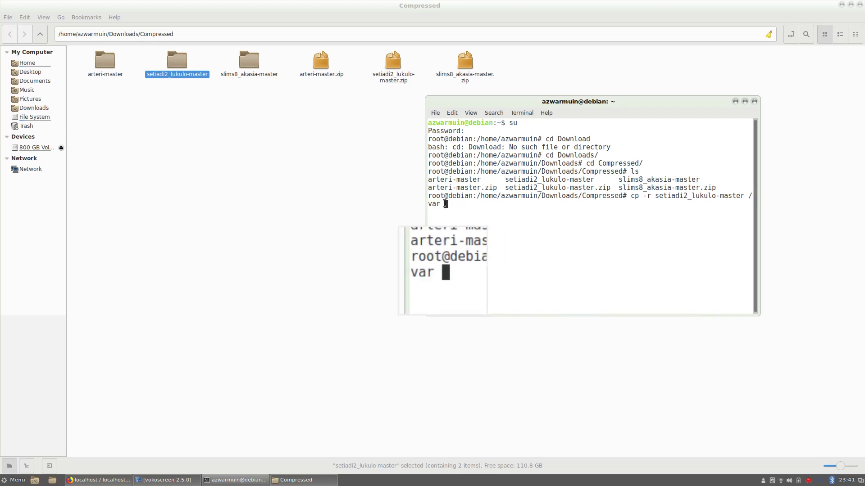
pyautogui.press('BackSpace')
pyautogui.write('/www/')
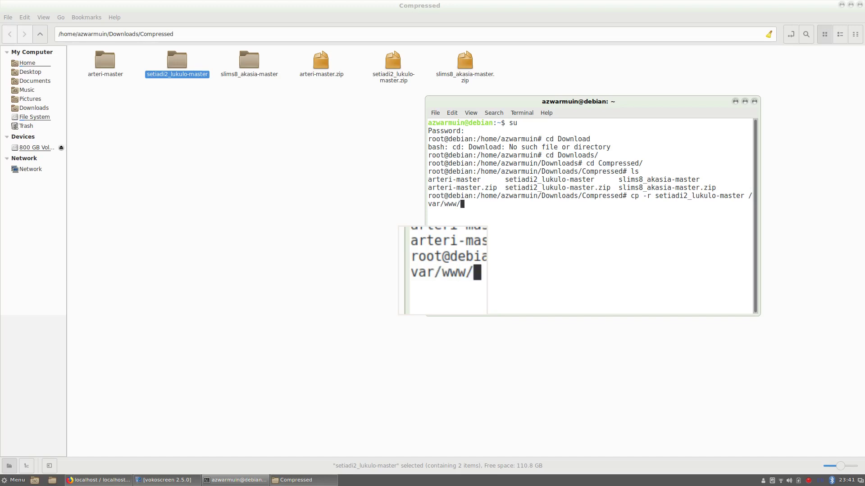
pyautogui.write('html/')
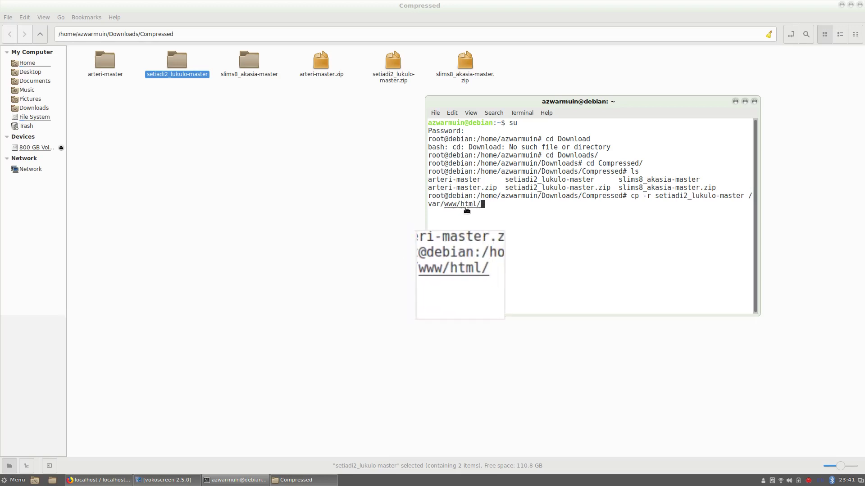
pyautogui.press('Return')
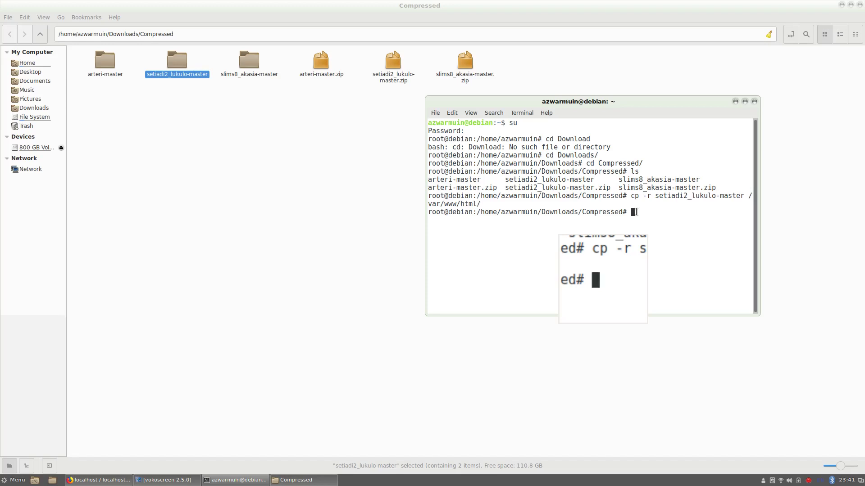
# - Move into /var/www/html and list its contents
pyautogui.write('cd ')
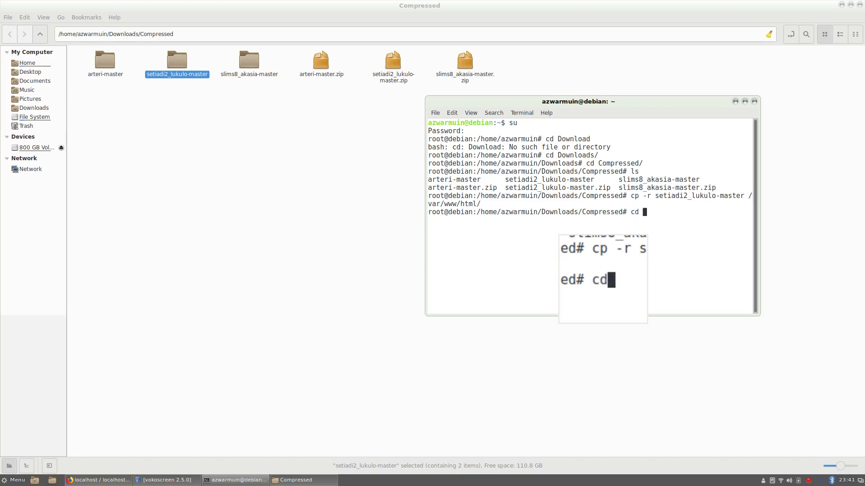
pyautogui.write('/var/www/html/')
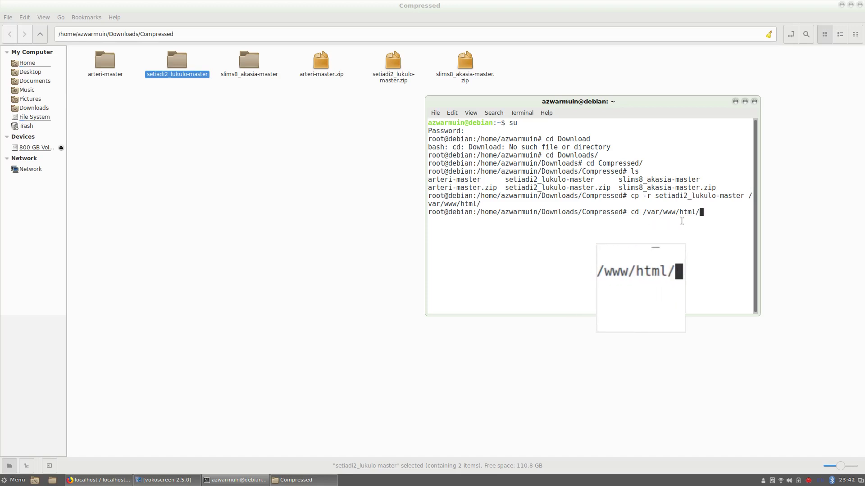
pyautogui.press('Return')
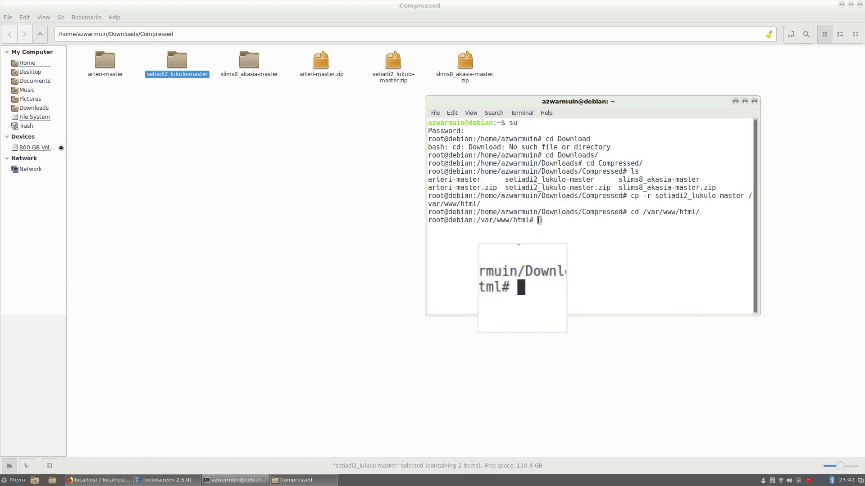
pyautogui.write('ls')
pyautogui.press('Return')
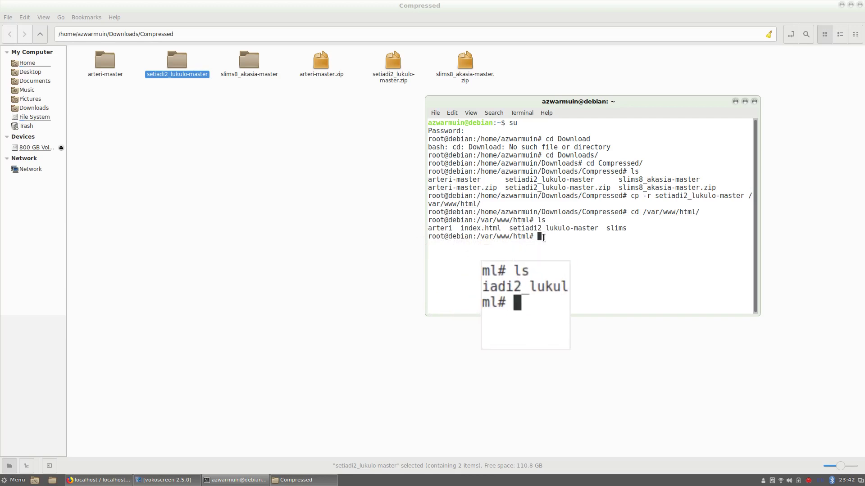
# - Rename setiadi2_lukulo-master to setiadi with mv and list the folder to confirm
pyautogui.write('mv s')
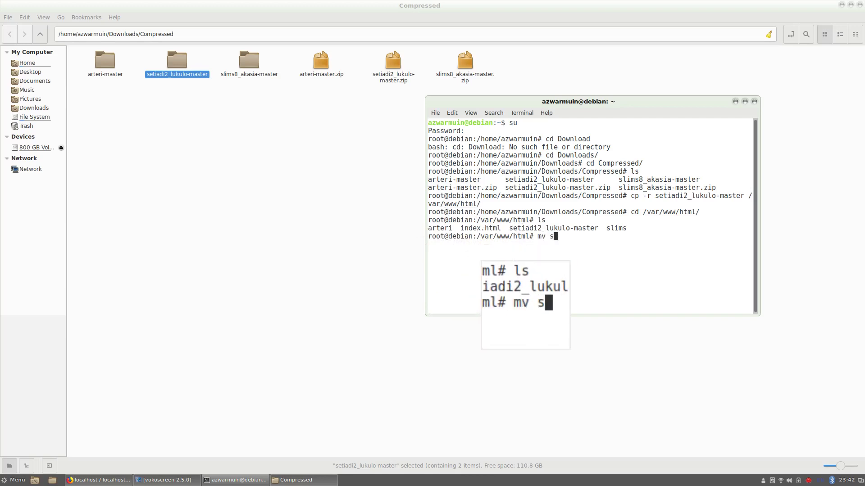
pyautogui.write('e')
pyautogui.press('Tab')
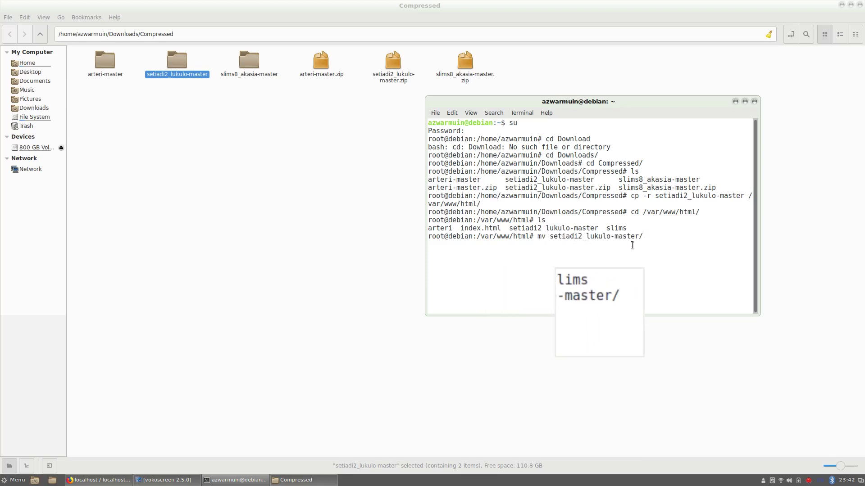
pyautogui.press('BackSpace')
pyautogui.write('setiadi')
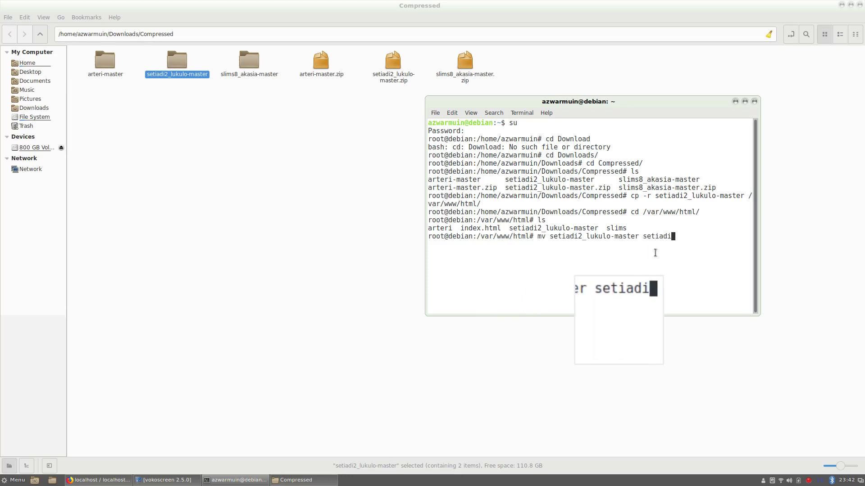
pyautogui.press('Return')
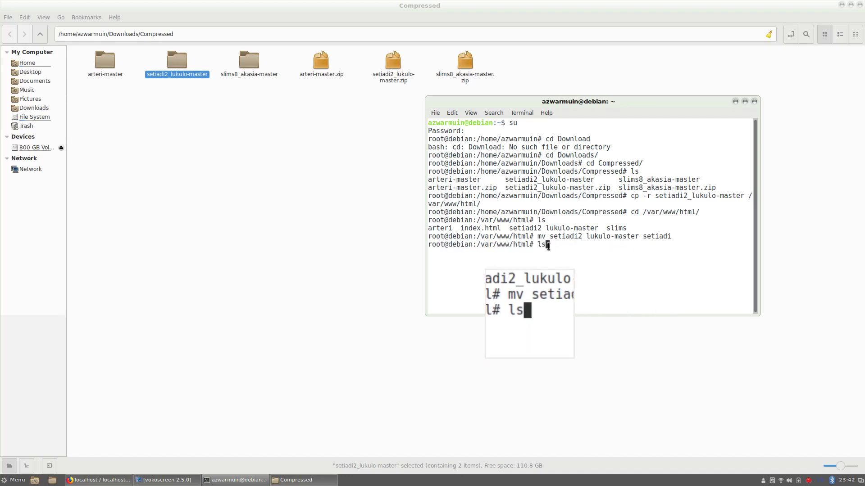
pyautogui.press('Return')
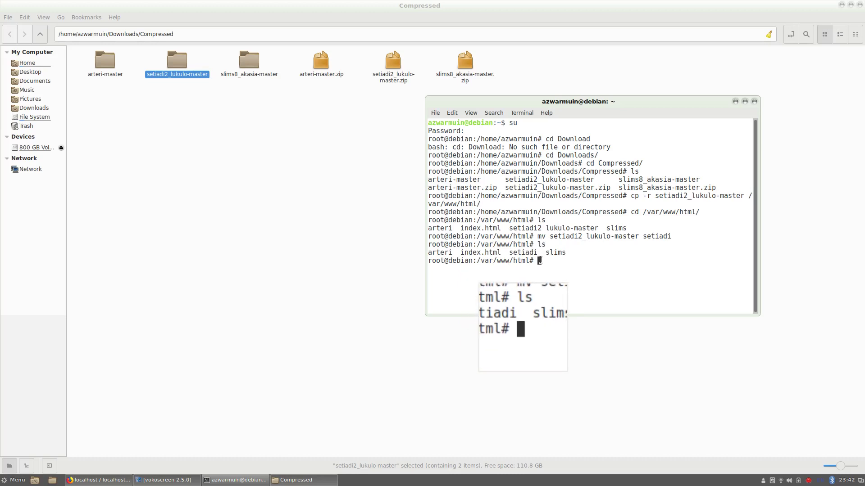
# - Load localhost/setiadi in a new Firefox tab, which shows 403 Forbidden
pyautogui.click(108, 480)
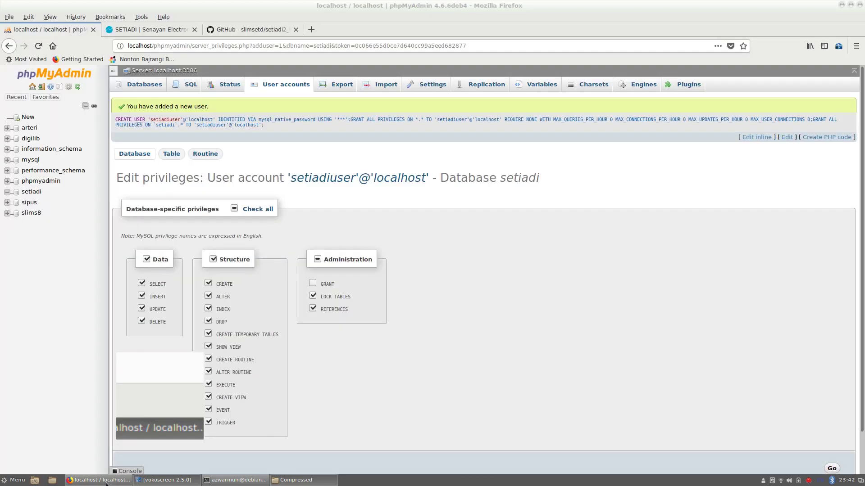
pyautogui.click(311, 29)
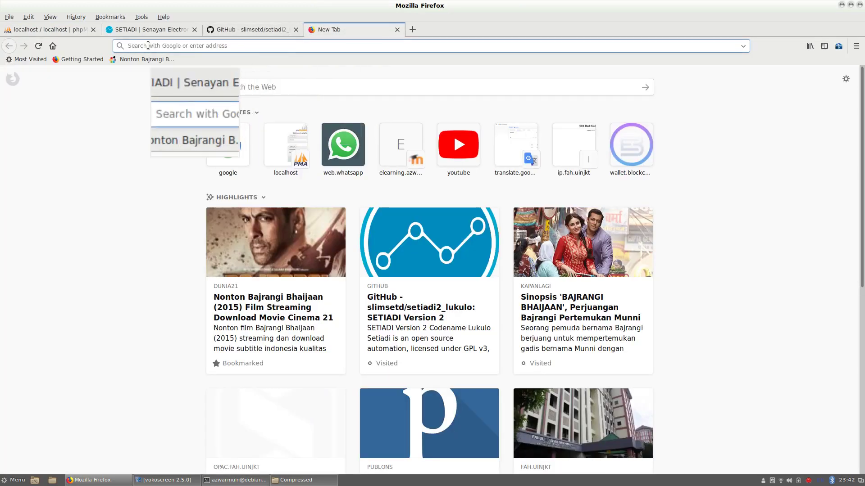
pyautogui.write('localhost/')
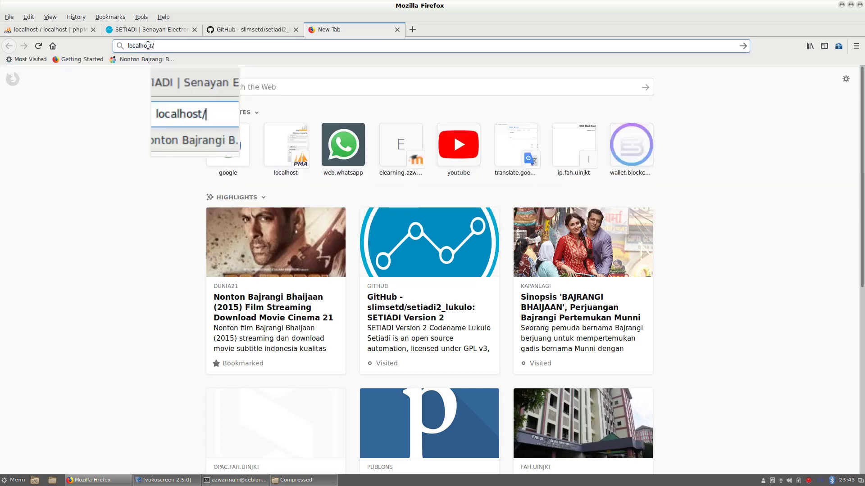
pyautogui.write('setiadi')
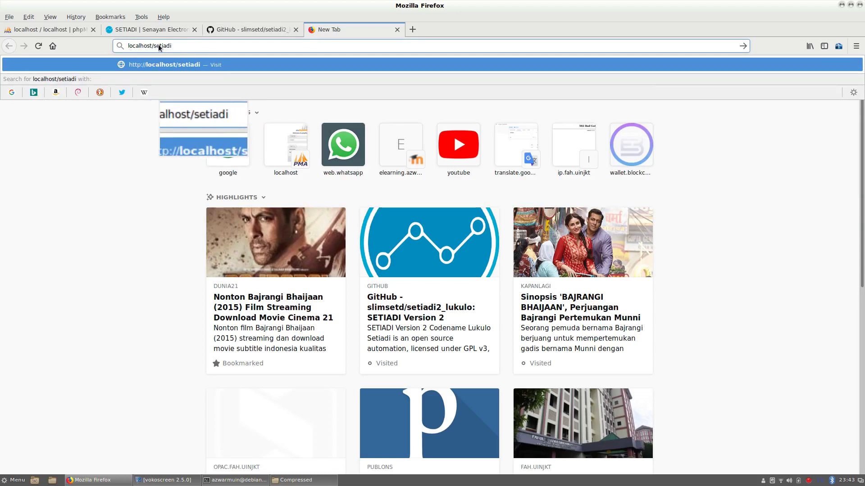
pyautogui.press('Return')
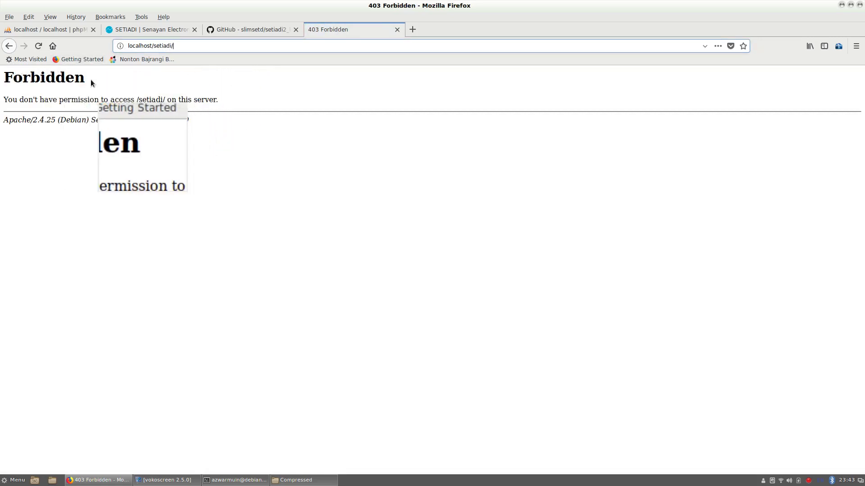
# - Run 'chmod -R 755 setiadi' in the terminal, then return to the Forbidden page in Firefox
pyautogui.click(235, 480)
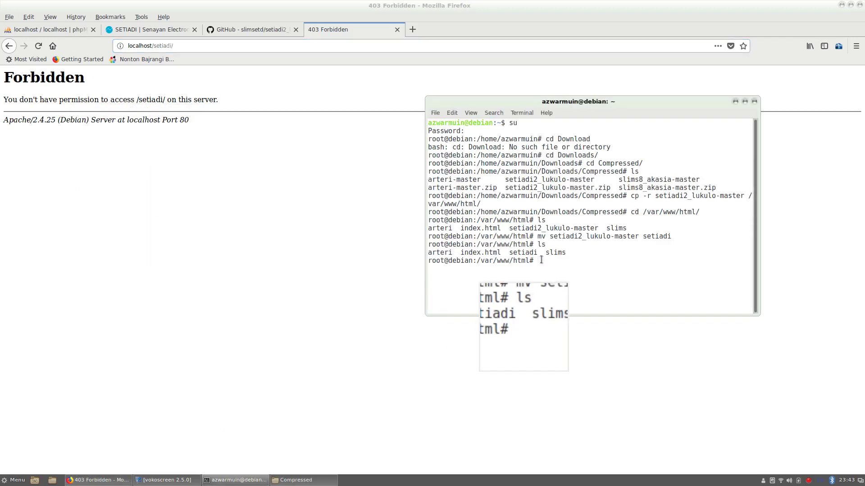
pyautogui.write('chmod')
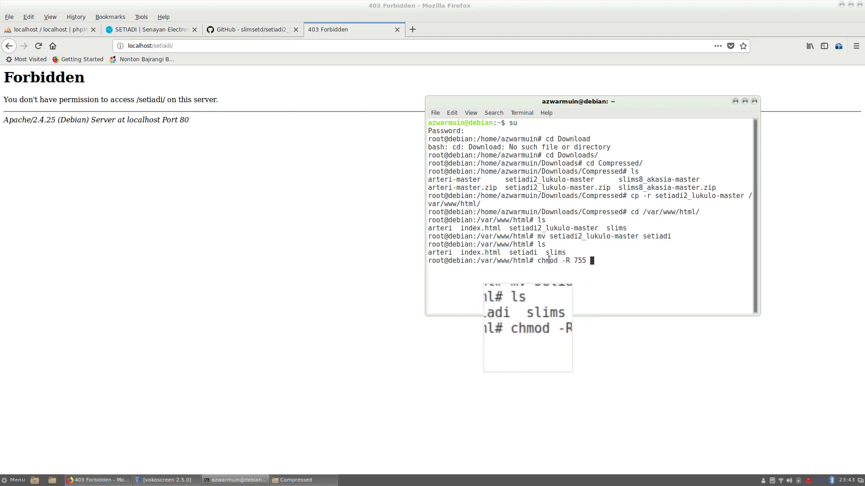
pyautogui.write('-R 755 setiadi')
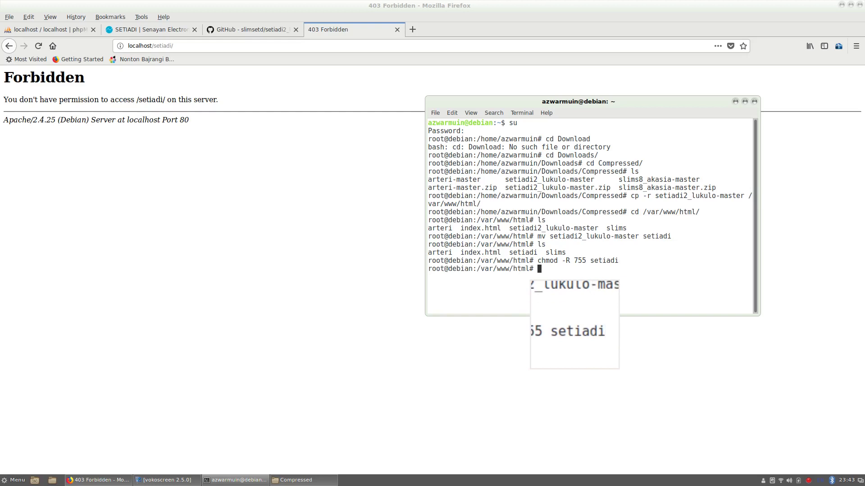
pyautogui.click(176, 46)
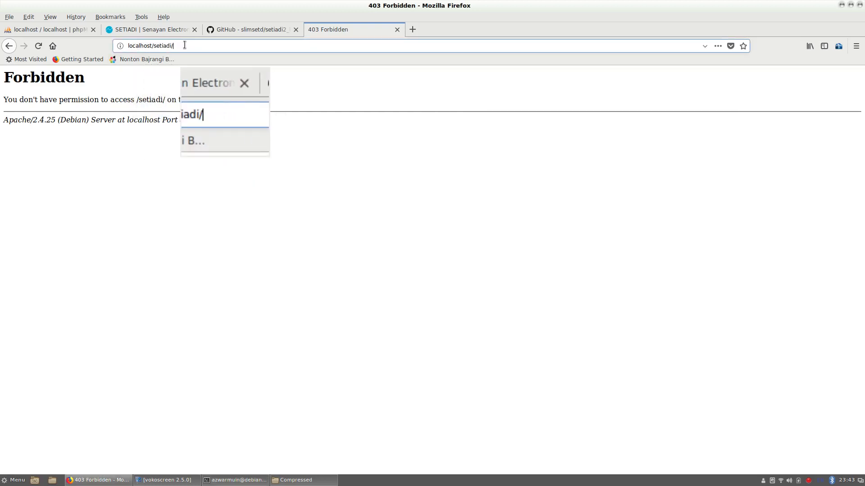
# - Reload the installer and advance past the welcome and dependency-check pages to database setup
pyautogui.press('Return')
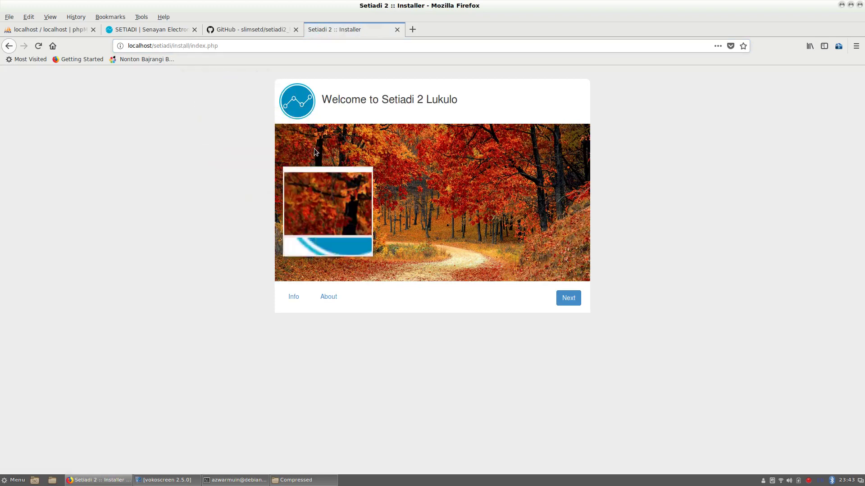
pyautogui.click(568, 299)
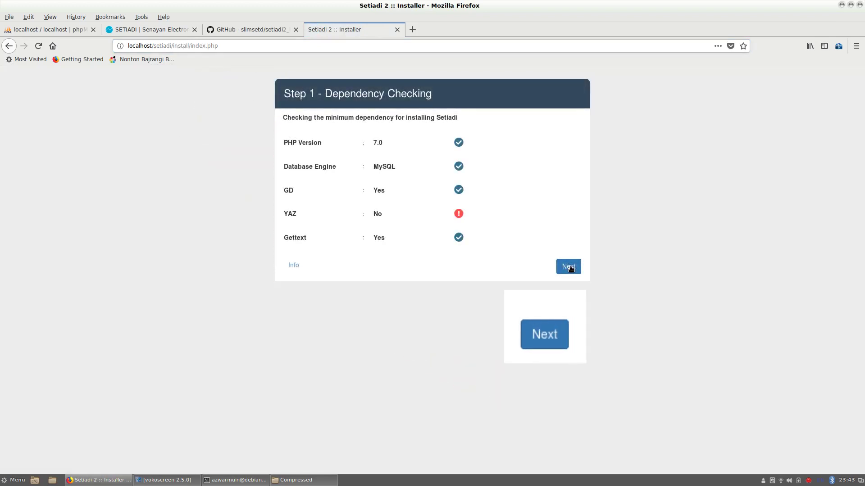
pyautogui.click(568, 266)
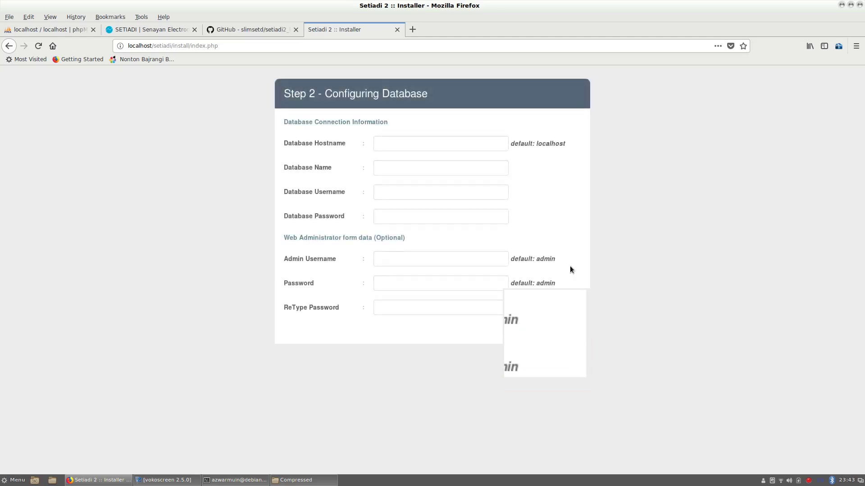
# - Enter database name 'setiadi', username 'setiadiuser' and the database password, then start the install
pyautogui.click(412, 163)
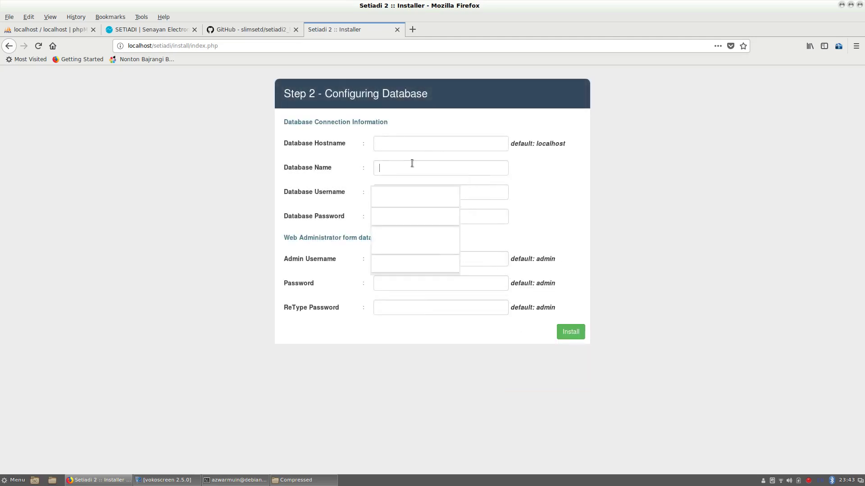
pyautogui.write('setiadi')
pyautogui.press('Tab')
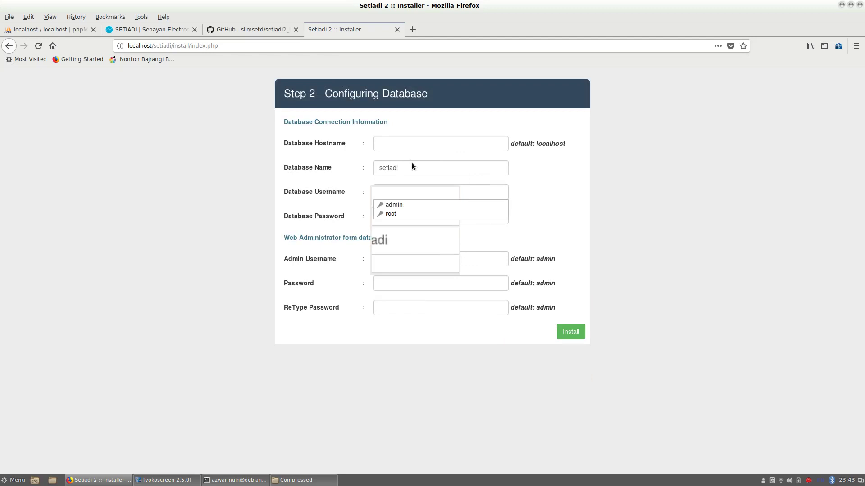
pyautogui.click(391, 190)
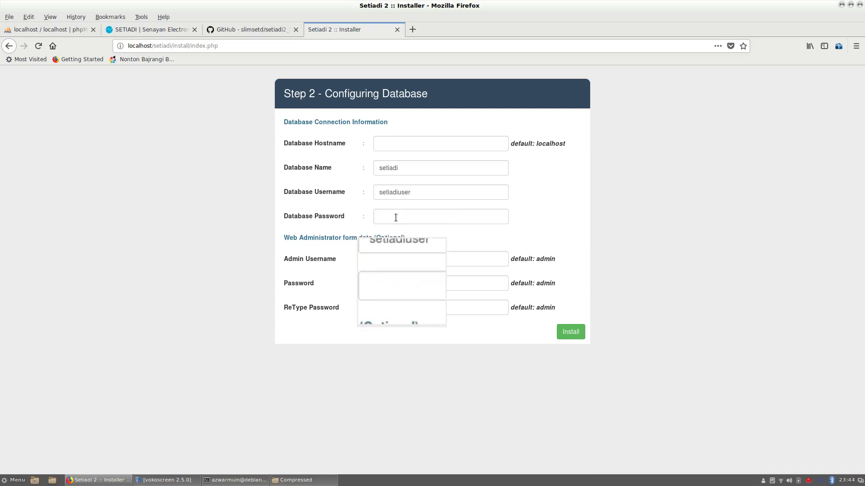
pyautogui.click(395, 217)
pyautogui.write('1234')
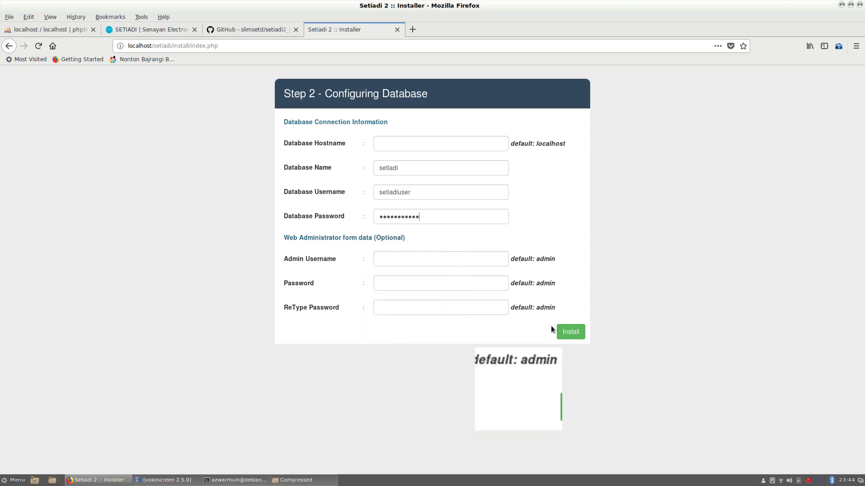
pyautogui.click(571, 333)
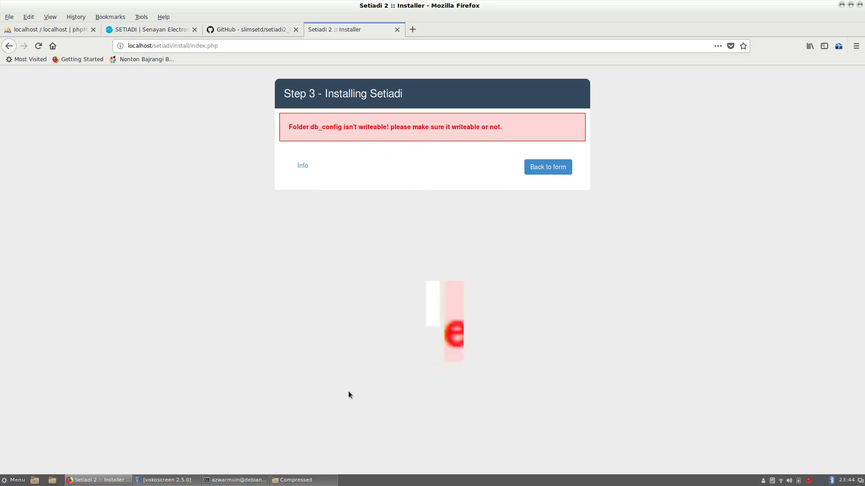
# - List the web root in the terminal, then change into the setiadi folder and list its files
pyautogui.click(235, 480)
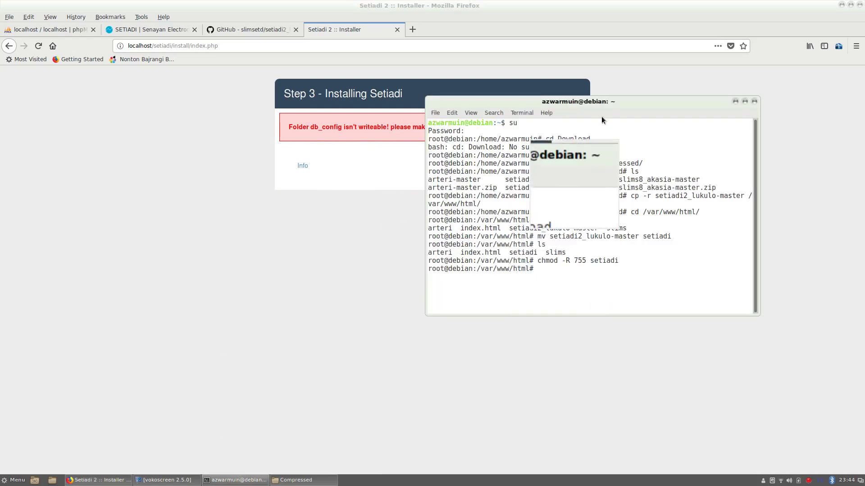
pyautogui.moveTo(600, 104); pyautogui.dragTo(598, 131)
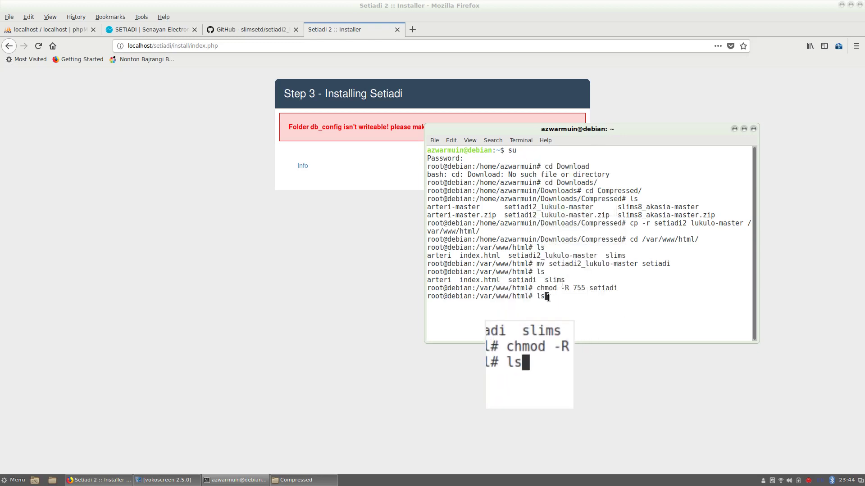
pyautogui.press('BackSpace')
pyautogui.press('Return')
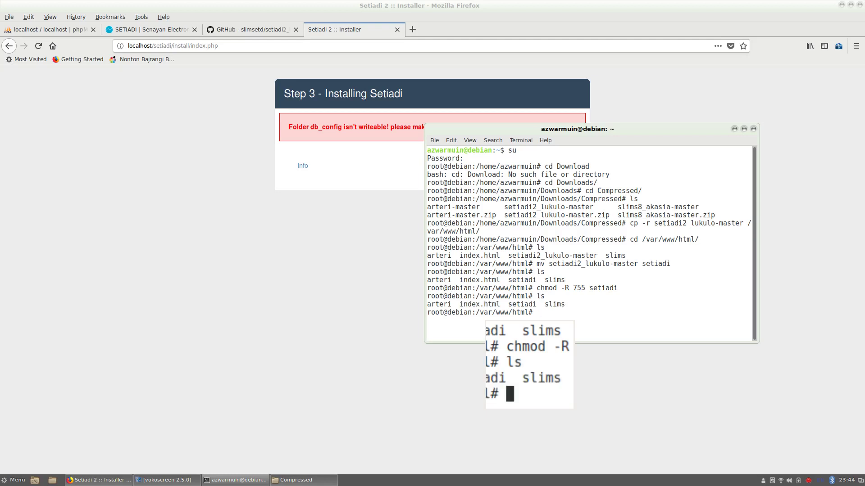
pyautogui.write('cd s')
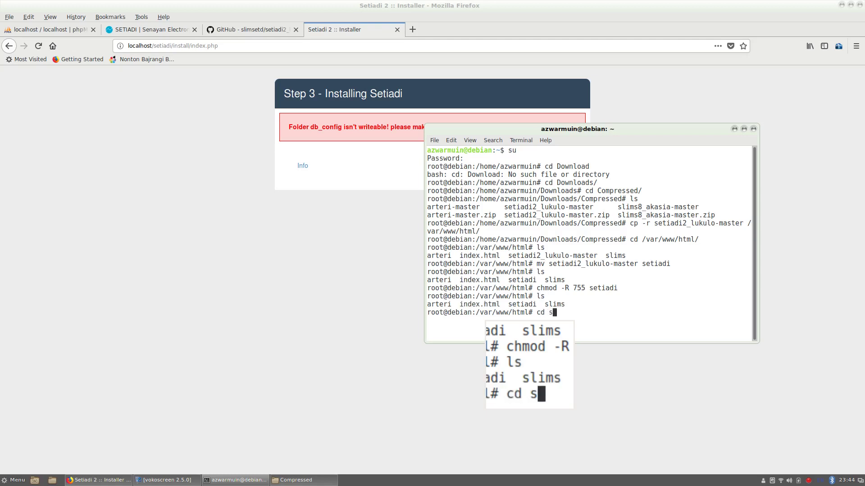
pyautogui.write('e')
pyautogui.press('Tab')
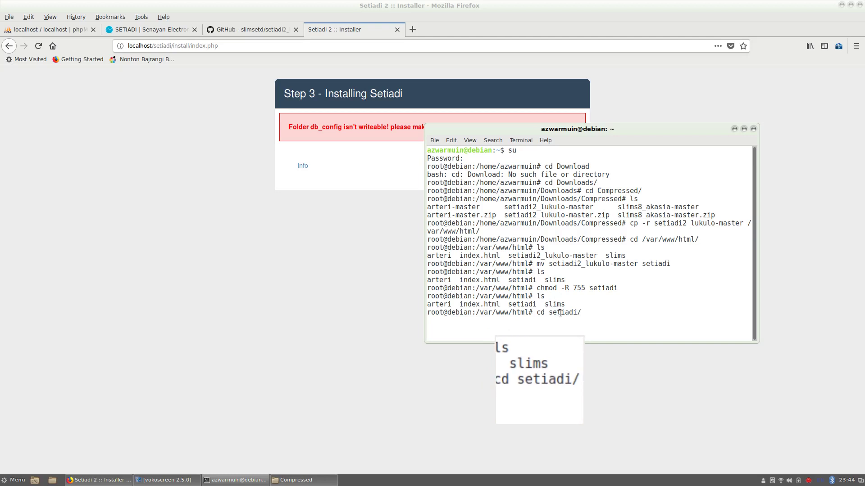
pyautogui.press('Return')
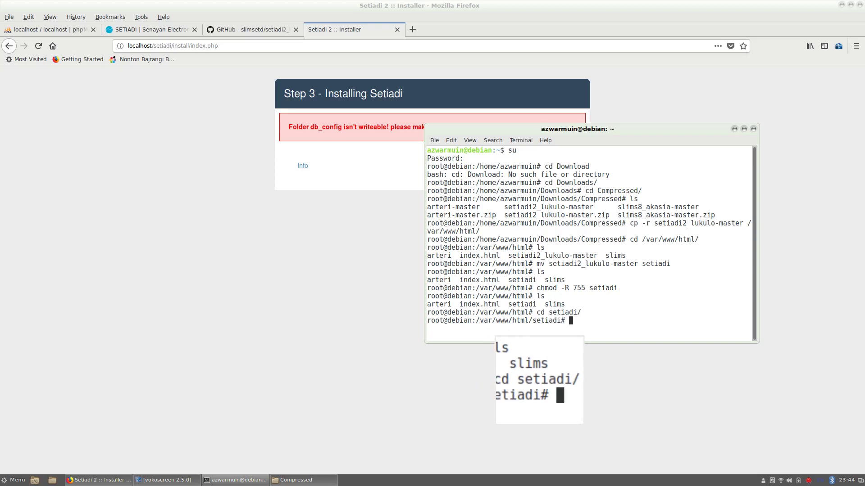
pyautogui.write('ls')
pyautogui.press('Return')
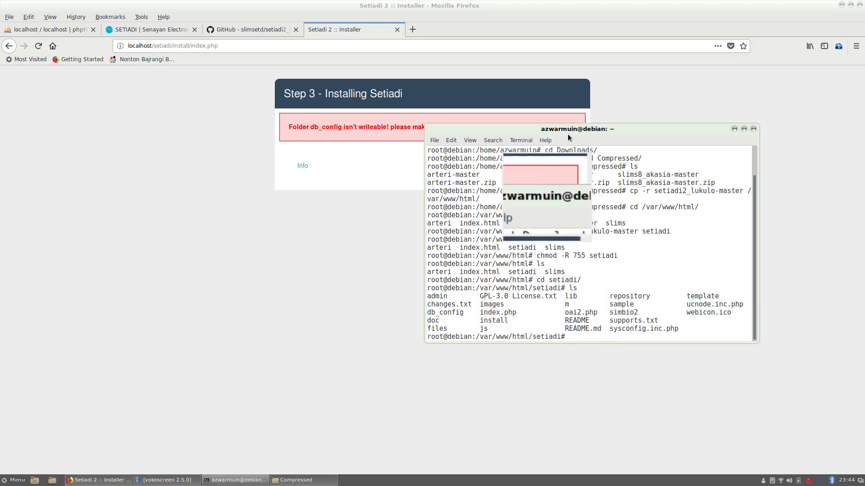
# - Run 'chmod -R 777 db_config/' to make the db_config folder writeable
pyautogui.moveTo(582, 125); pyautogui.dragTo(560, 57)
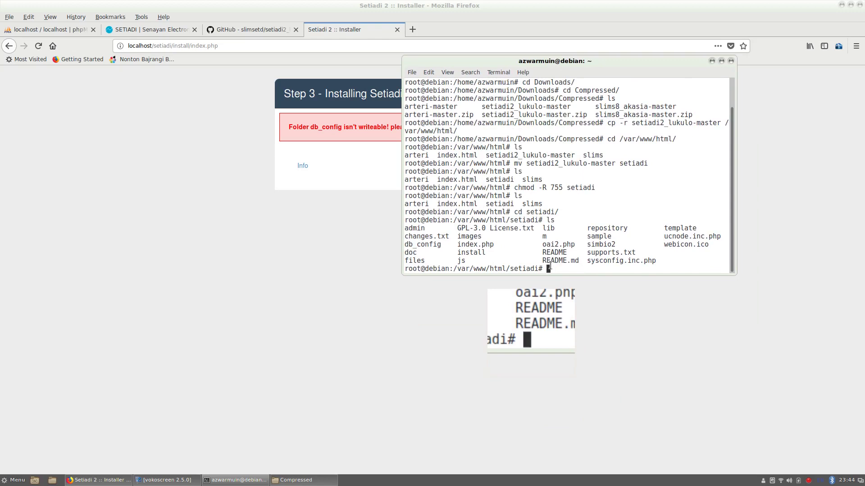
pyautogui.write('chmod -R 777 db_')
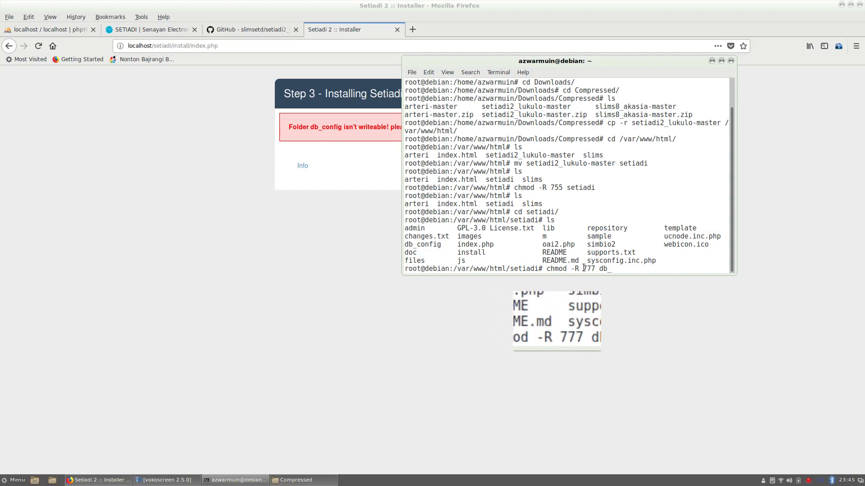
pyautogui.write('config/')
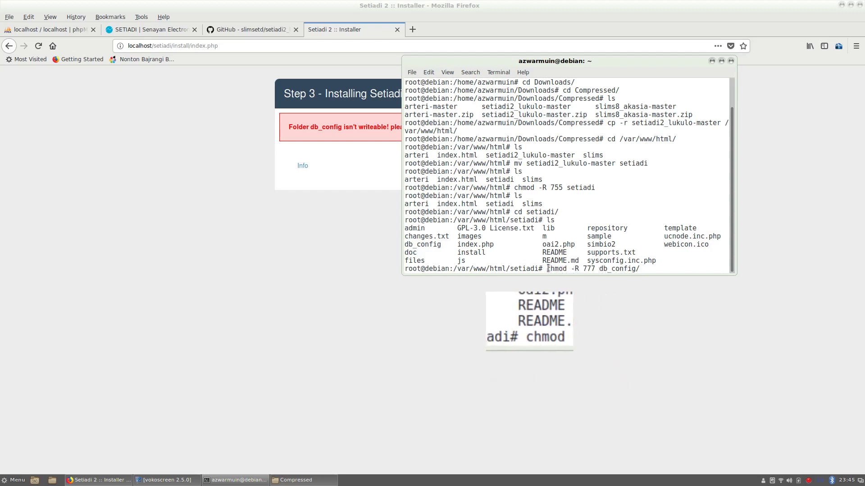
pyautogui.moveTo(548, 268); pyautogui.dragTo(640, 268)
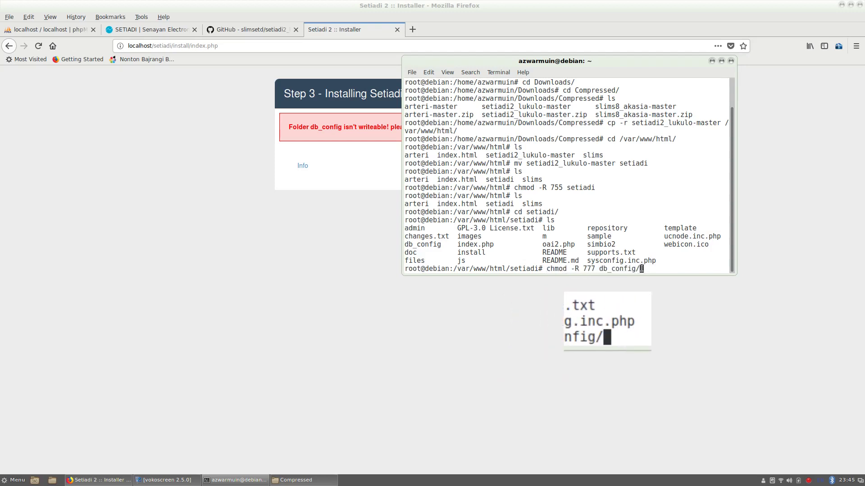
pyautogui.press('Return')
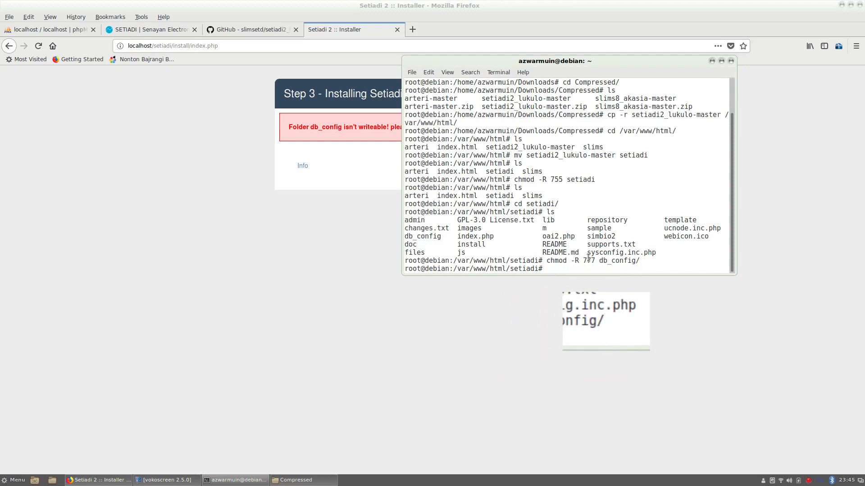
pyautogui.moveTo(661, 61); pyautogui.dragTo(601, 276)
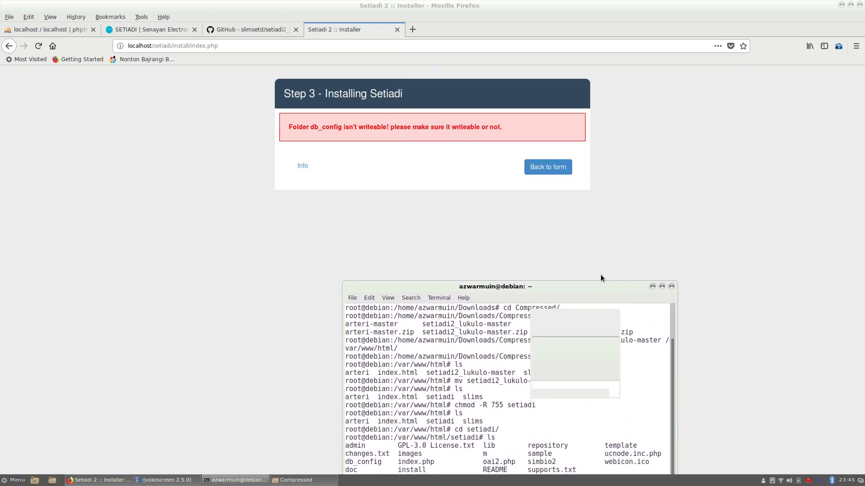
# - Back on the form, re-enter database 'setiadi', user 'setiadiuser' and the password, then install again
pyautogui.click(548, 168)
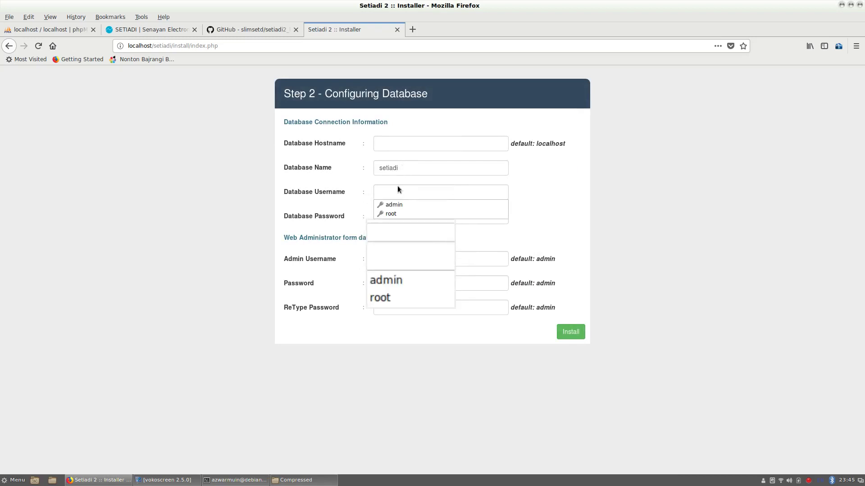
pyautogui.click(393, 189)
pyautogui.write('setiadiuser')
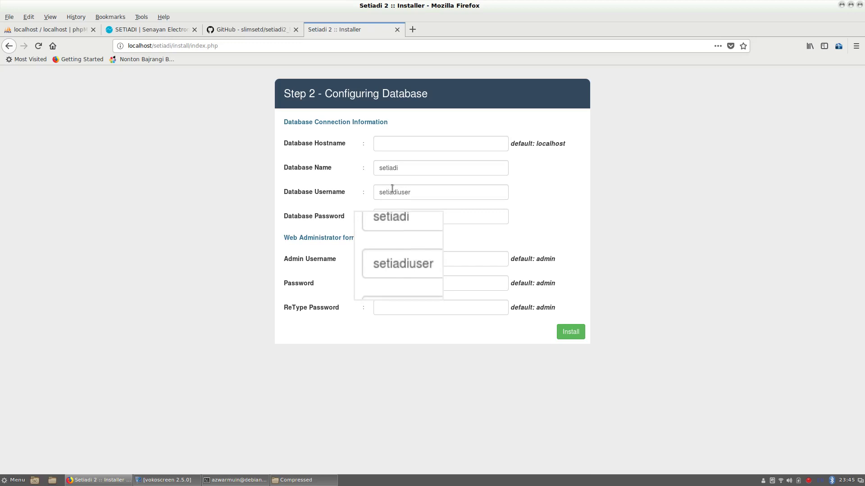
pyautogui.click(399, 216)
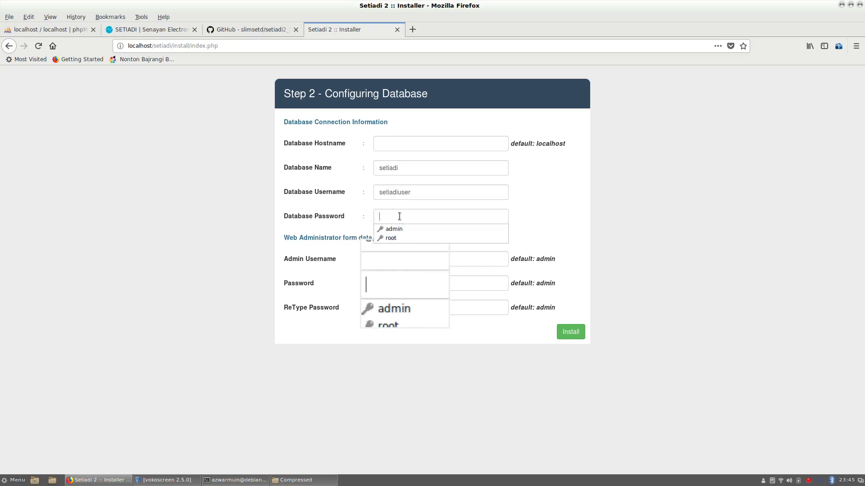
pyautogui.write('123')
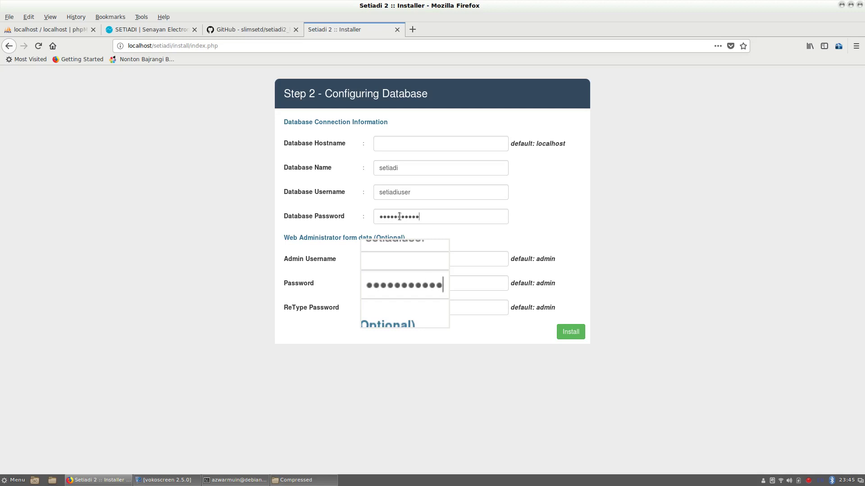
pyautogui.click(575, 333)
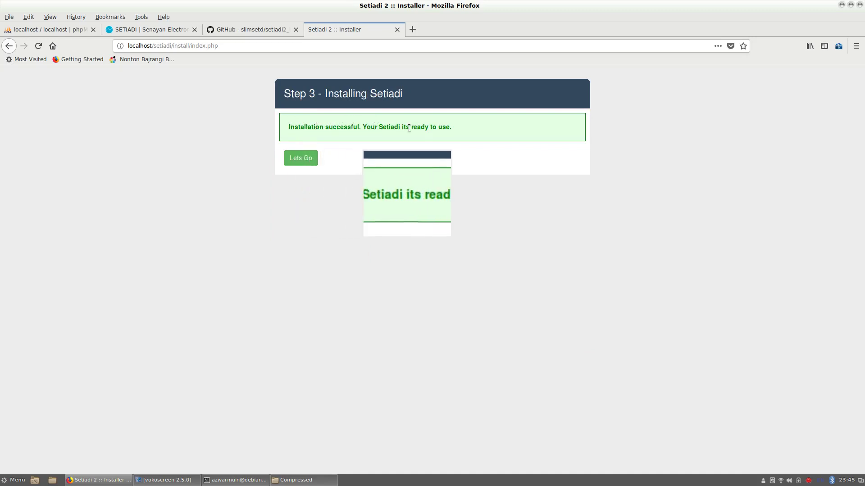
# - Open the new Setiadi site at index.php, declining to save the database login
pyautogui.click(301, 159)
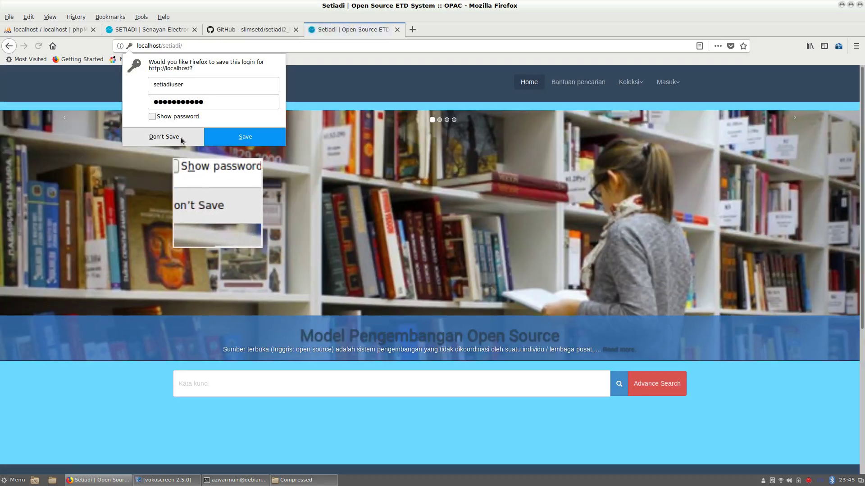
pyautogui.click(171, 141)
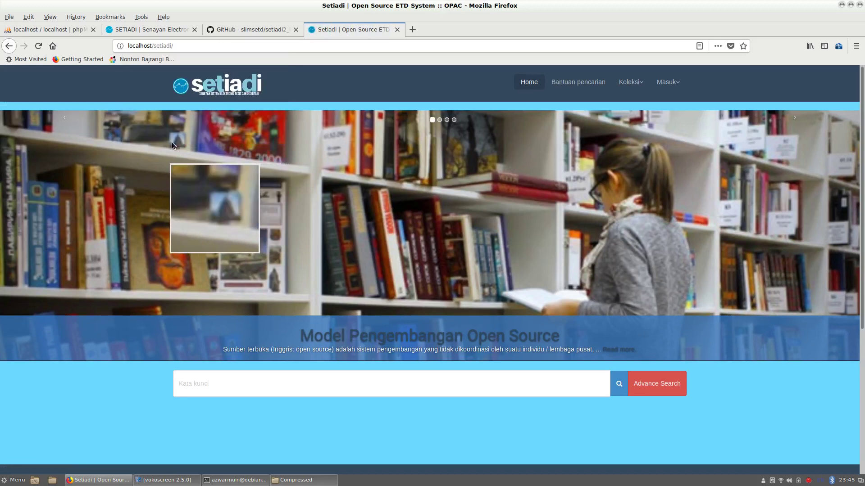
pyautogui.click(227, 89)
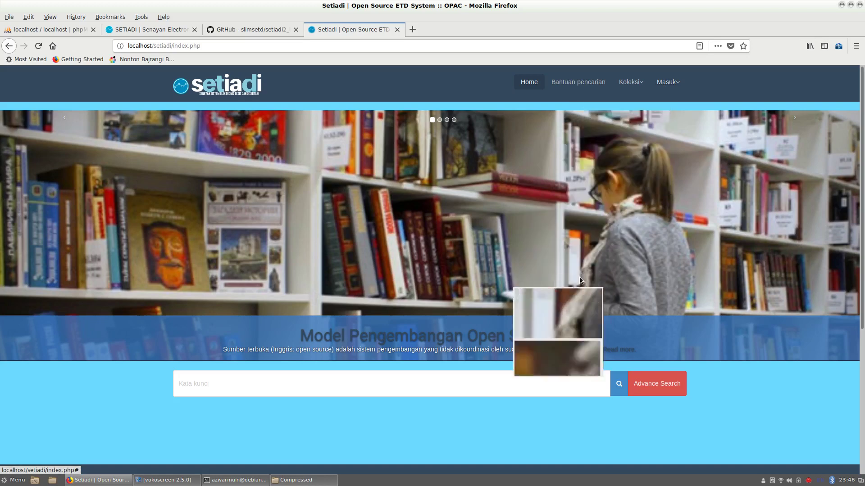
# - Browse the OPAC homepage and turn off the screen recorder's magnifier
pyautogui.scroll(-3, 450, 310)
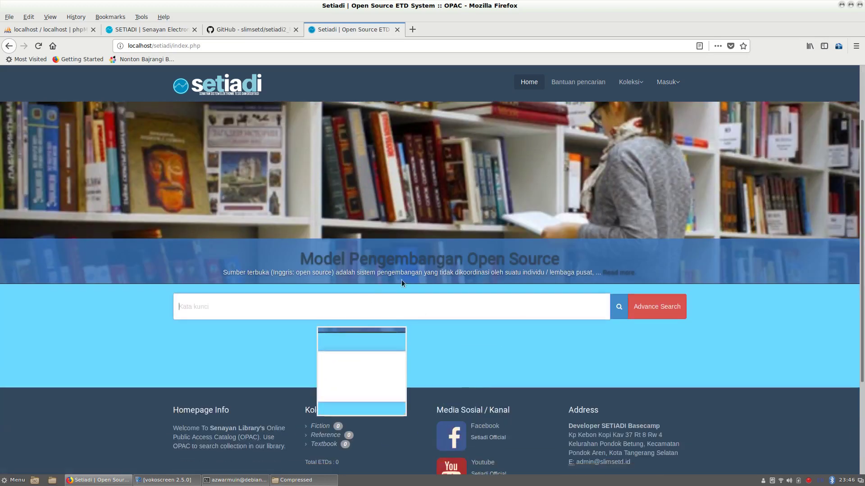
pyautogui.scroll(-3, 418, 282)
pyautogui.scroll(-2, 422, 288)
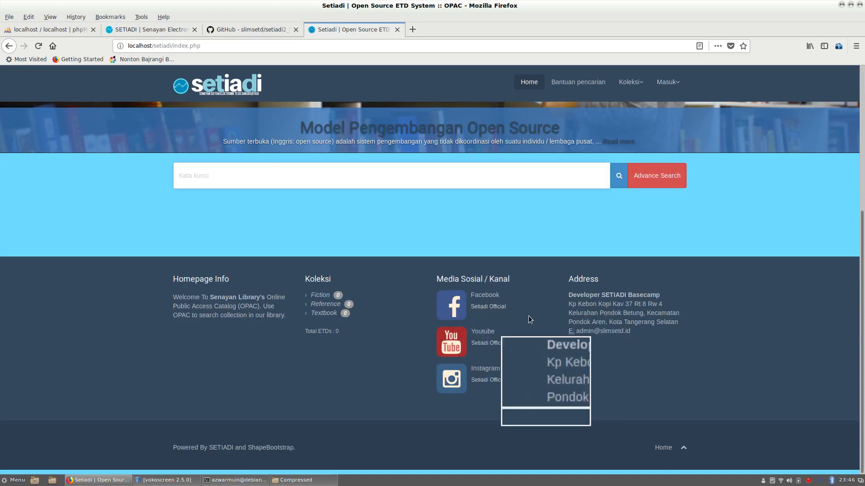
pyautogui.scroll(2, 515, 313)
pyautogui.scroll(4, 514, 312)
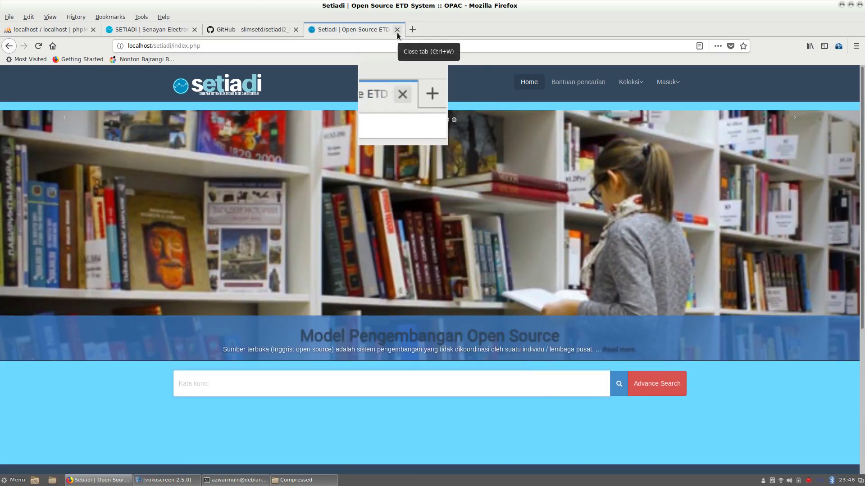
pyautogui.click(183, 479)
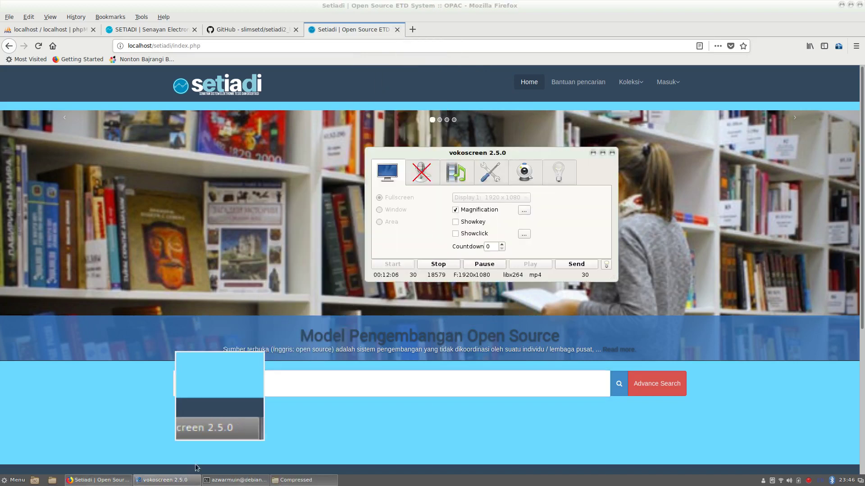
pyautogui.click(456, 210)
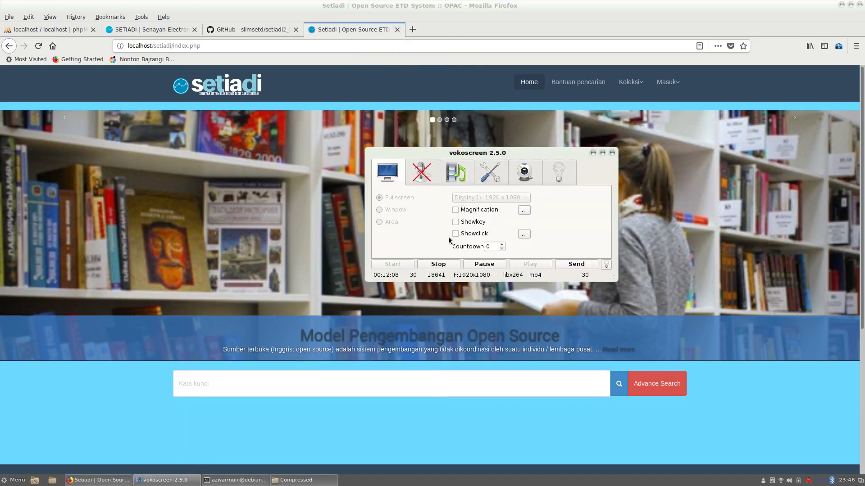